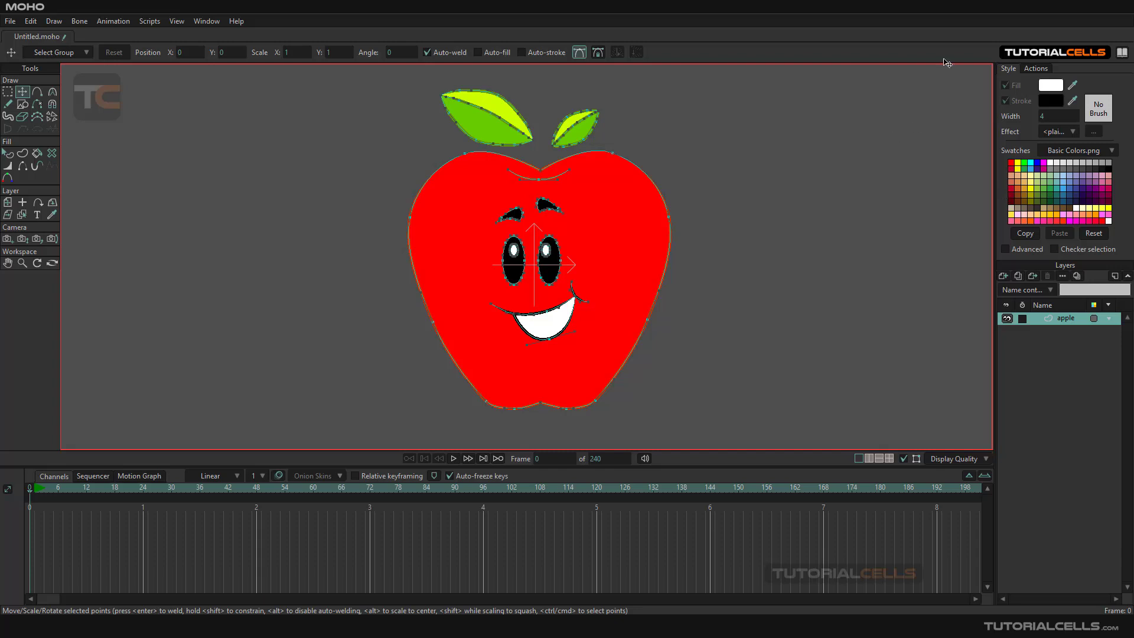
Display the list of actions for the apple layer.
click(1026, 70)
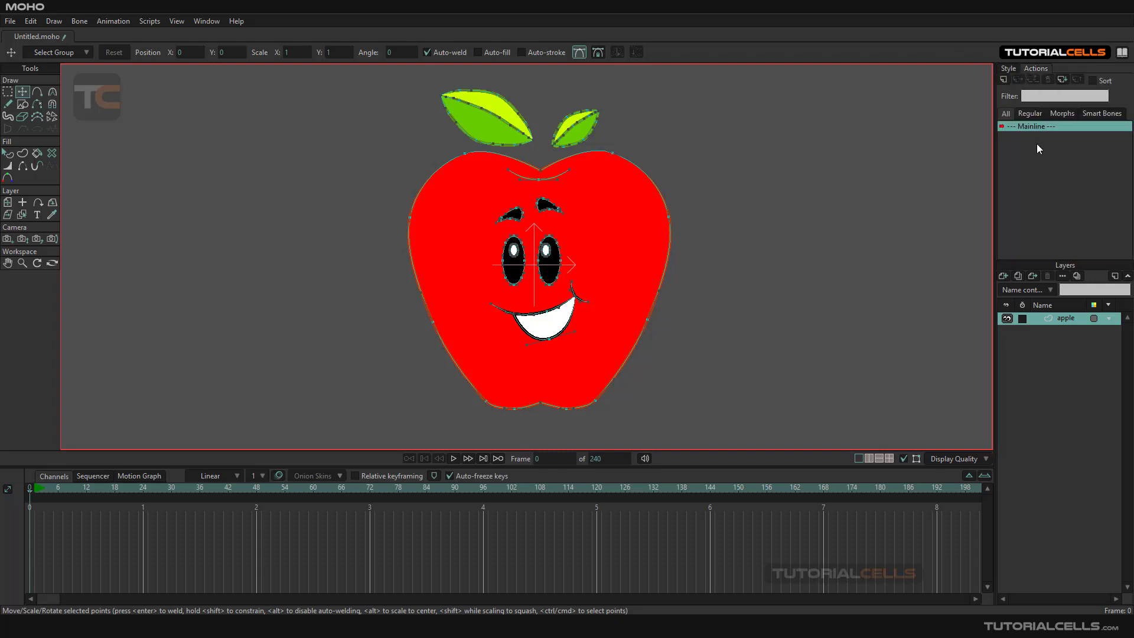
click(207, 22)
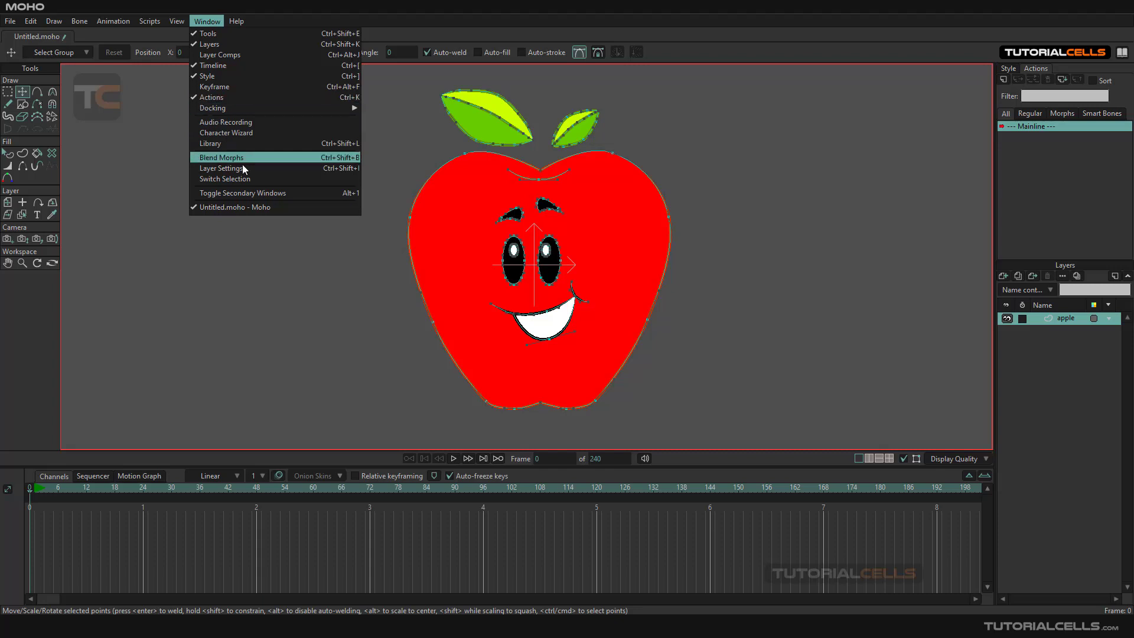
click(265, 225)
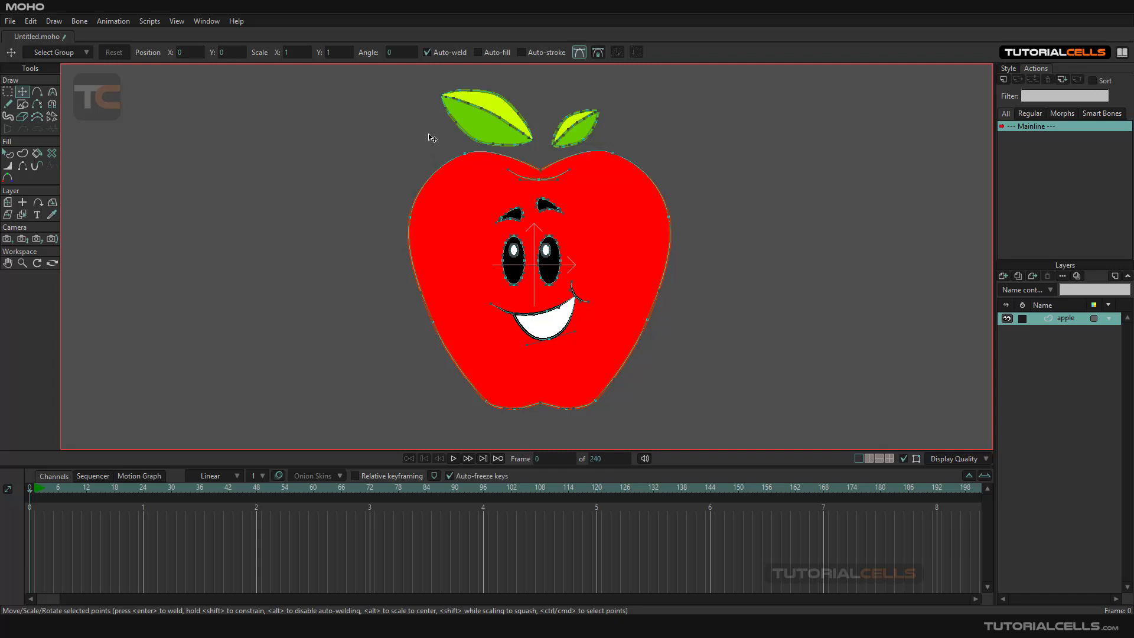
click(214, 23)
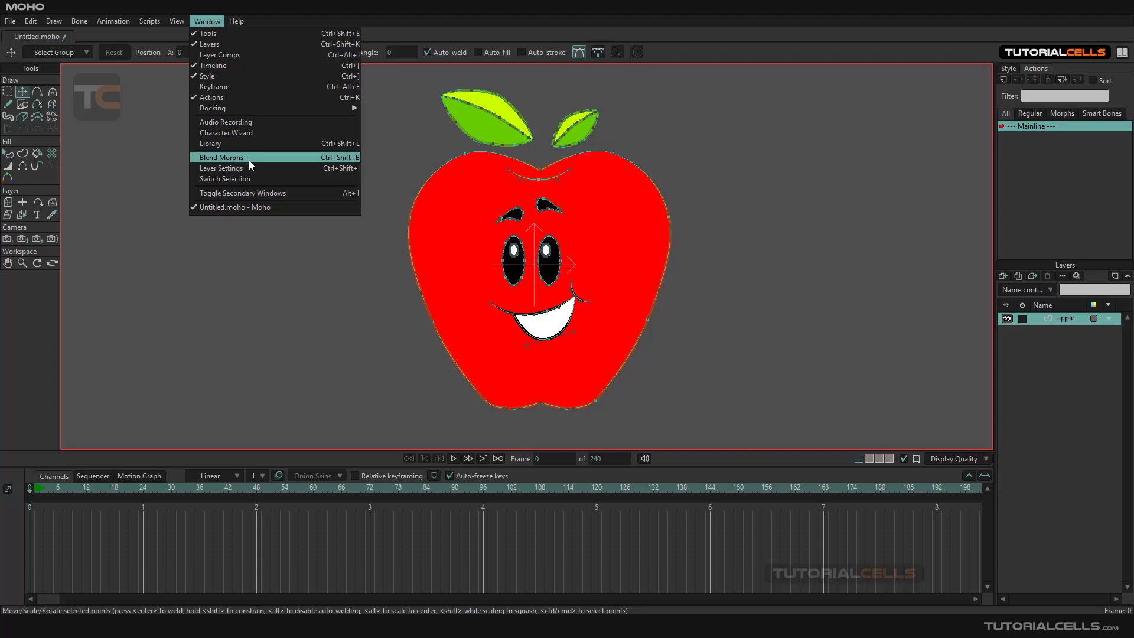
click(278, 285)
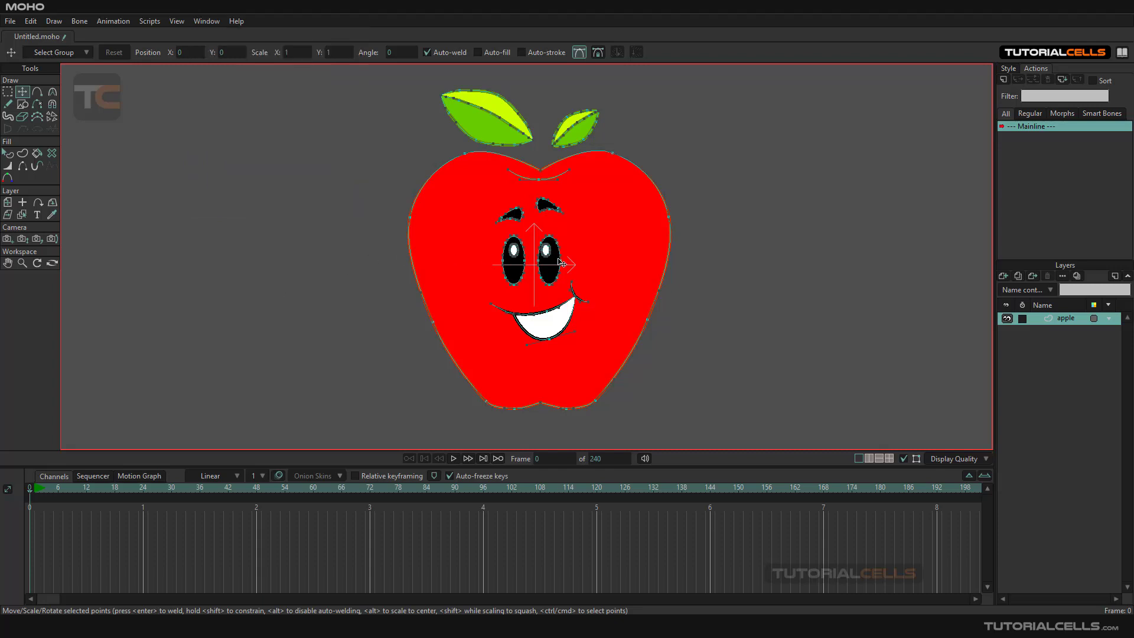
Create a new action named Action 1 for the apple layer.
scroll(561, 262, up, 1)
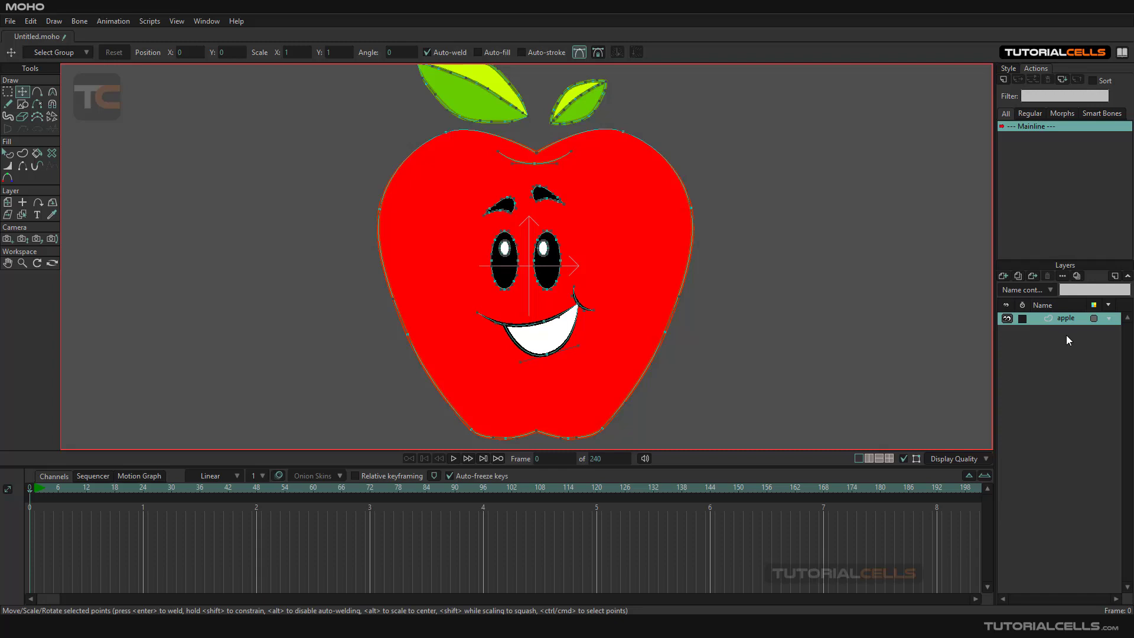
click(1003, 79)
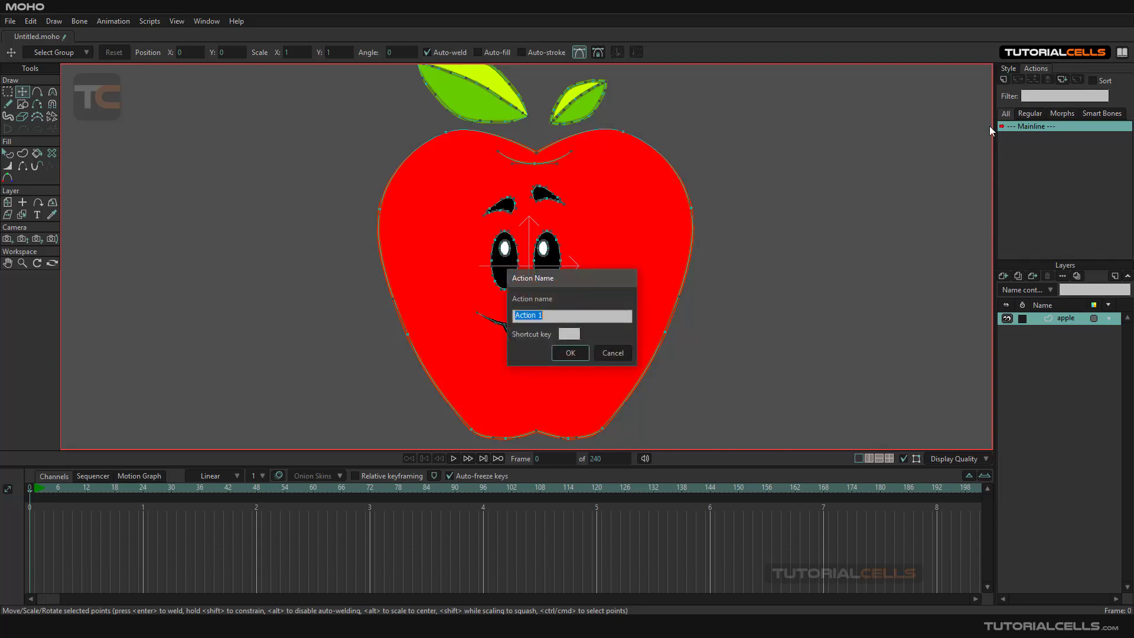
click(568, 357)
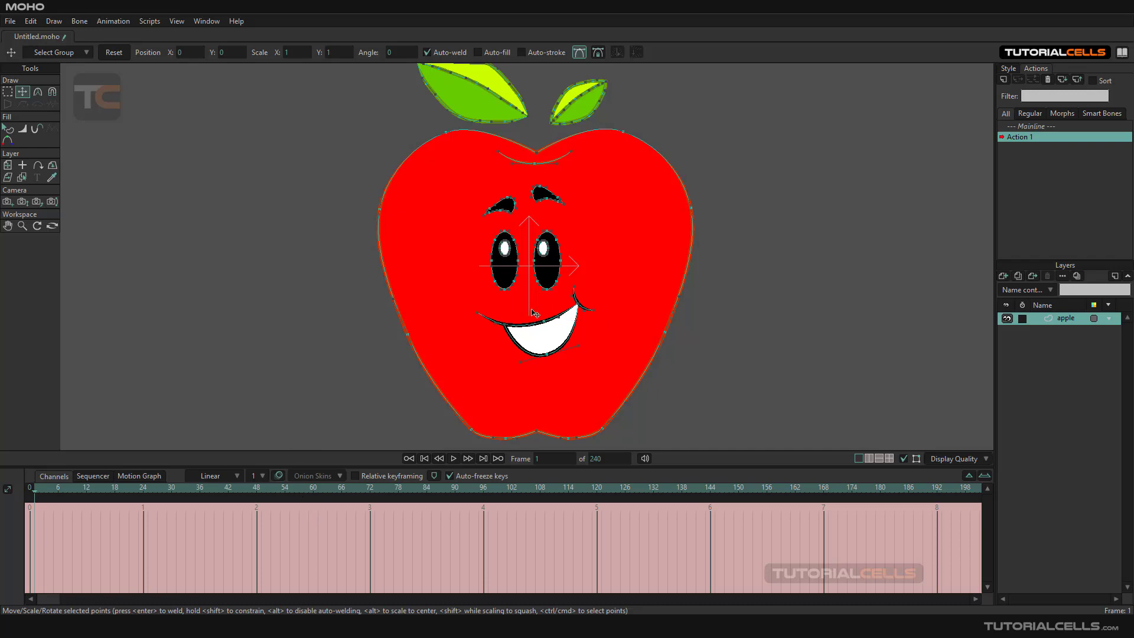
Select the apple's right-hand eyebrow and move it down and outward to about X 0.065, Y 0.109 in Action 1.
scroll(533, 313, up, 2)
scroll(533, 313, down, 2)
scroll(534, 295, up, 1)
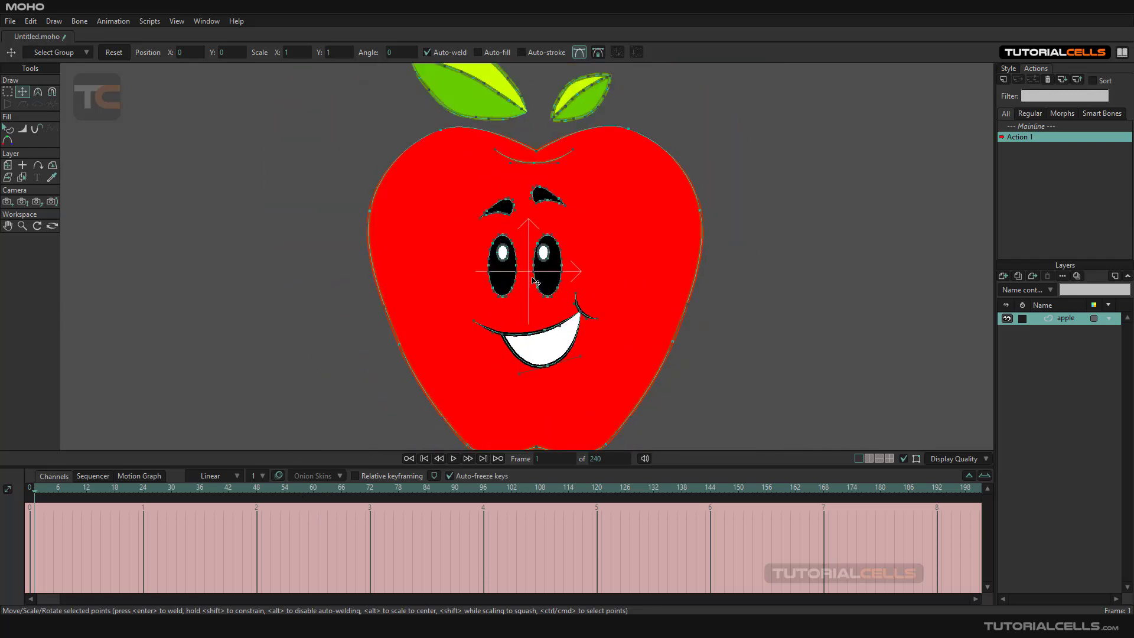
scroll(535, 282, up, 1)
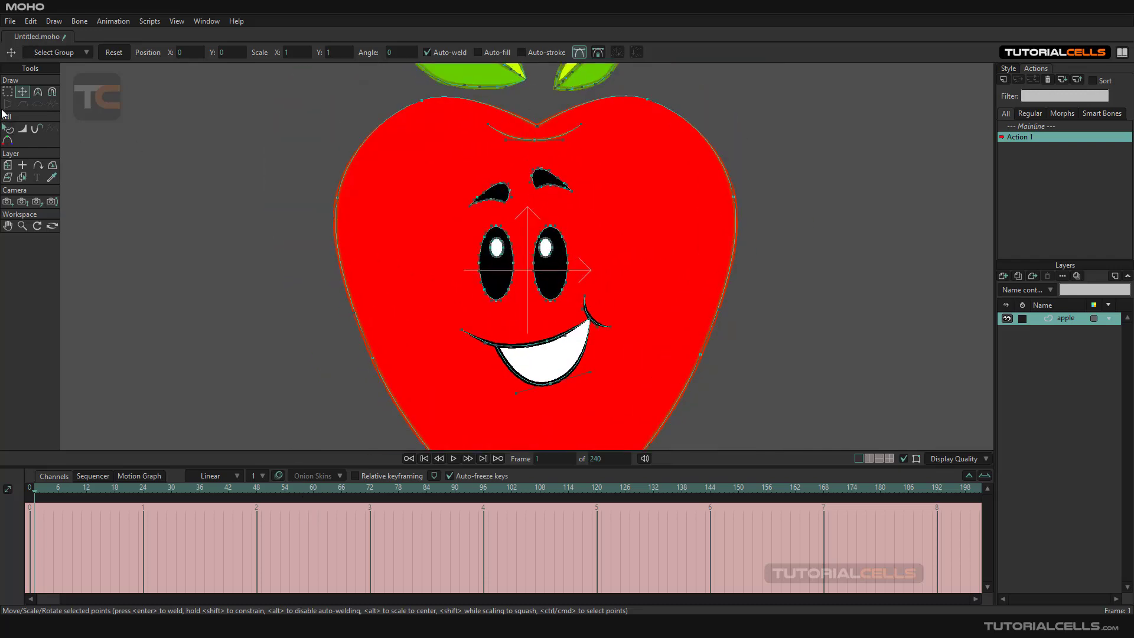
click(8, 92)
drag(518, 157, 568, 188)
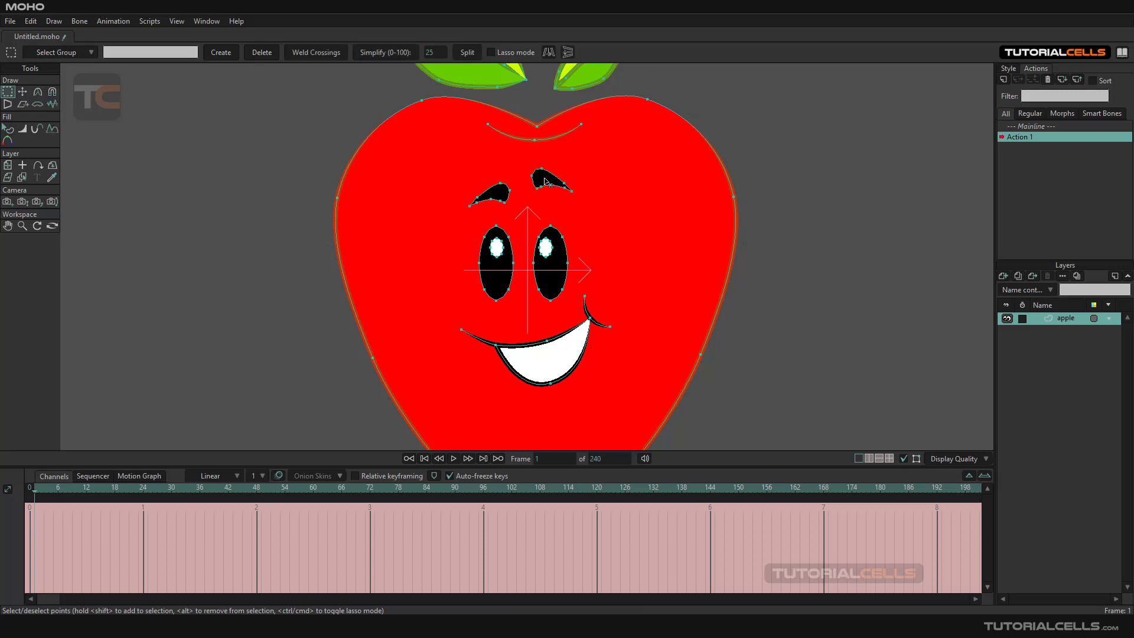
drag(520, 159, 570, 202)
click(22, 92)
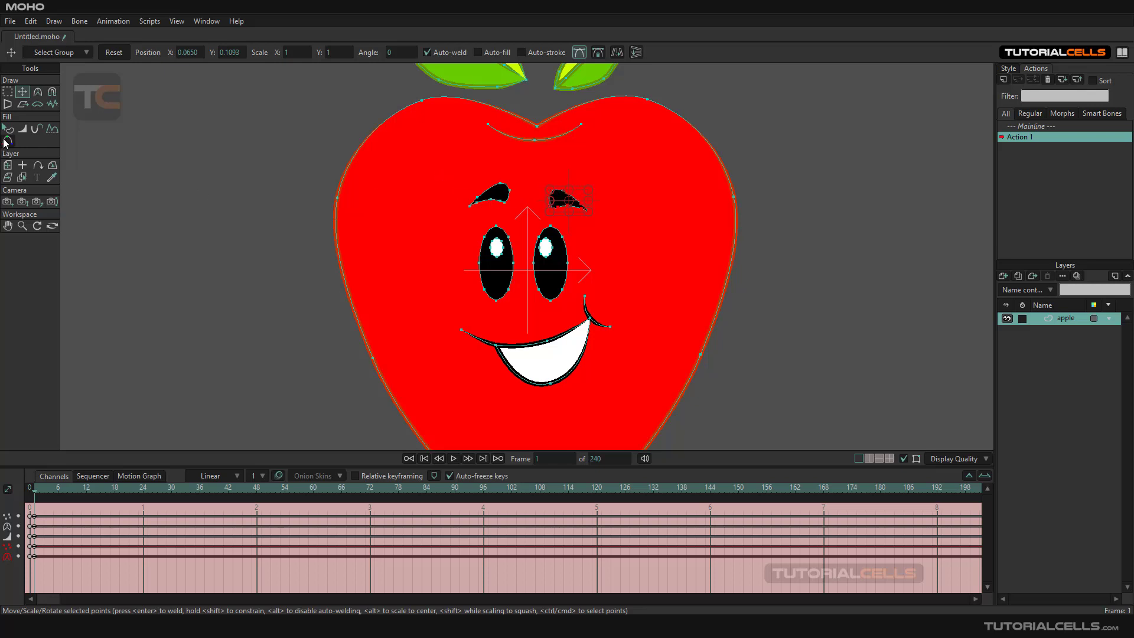
Select the apple's left-hand eyebrow and raise it to about X -0.048, Y 0.159 in Action 1.
click(7, 92)
drag(454, 166, 507, 170)
click(21, 91)
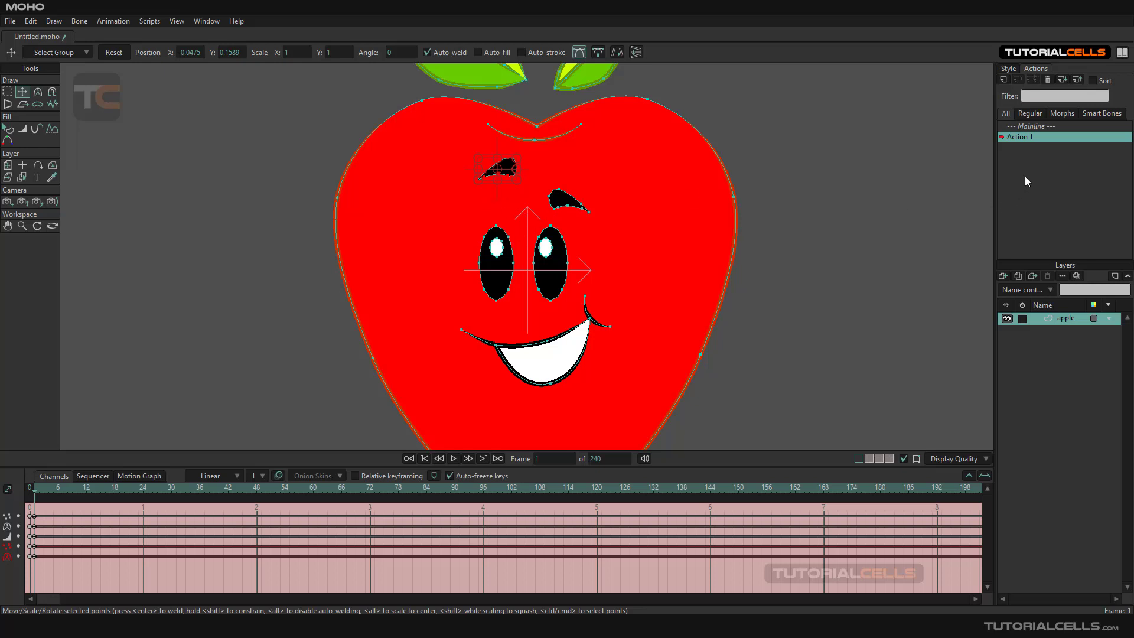
Create Action 2 and raise the mouth's lowest point to about X 0.038, Y -0.131, narrowing the smile.
click(1002, 84)
click(558, 362)
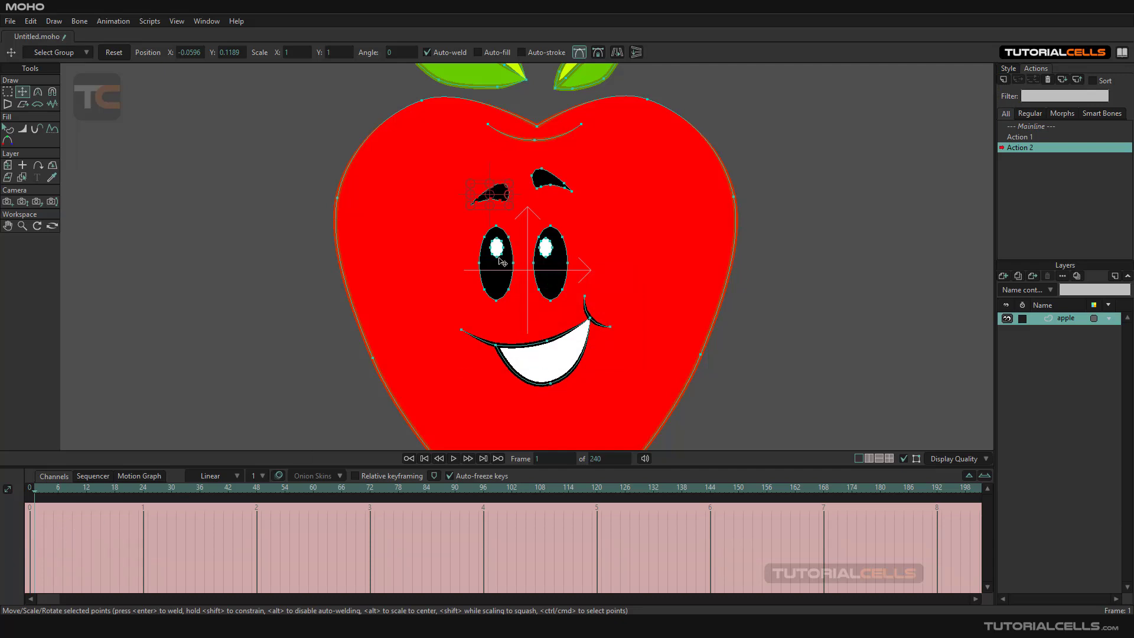
drag(555, 391, 549, 381)
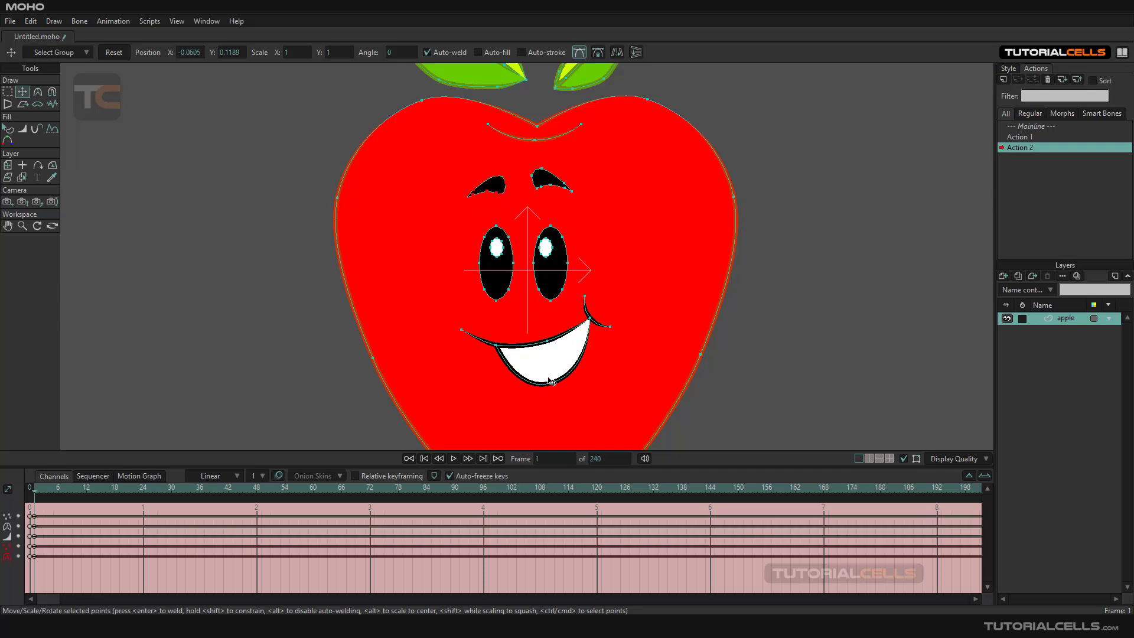
click(544, 392)
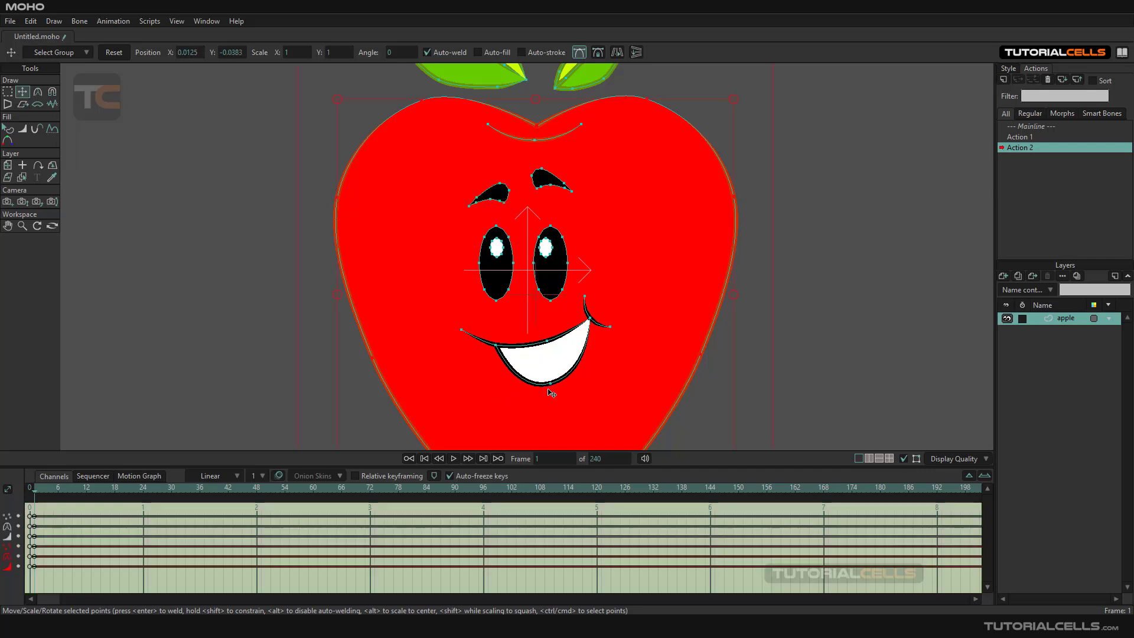
drag(551, 384, 551, 355)
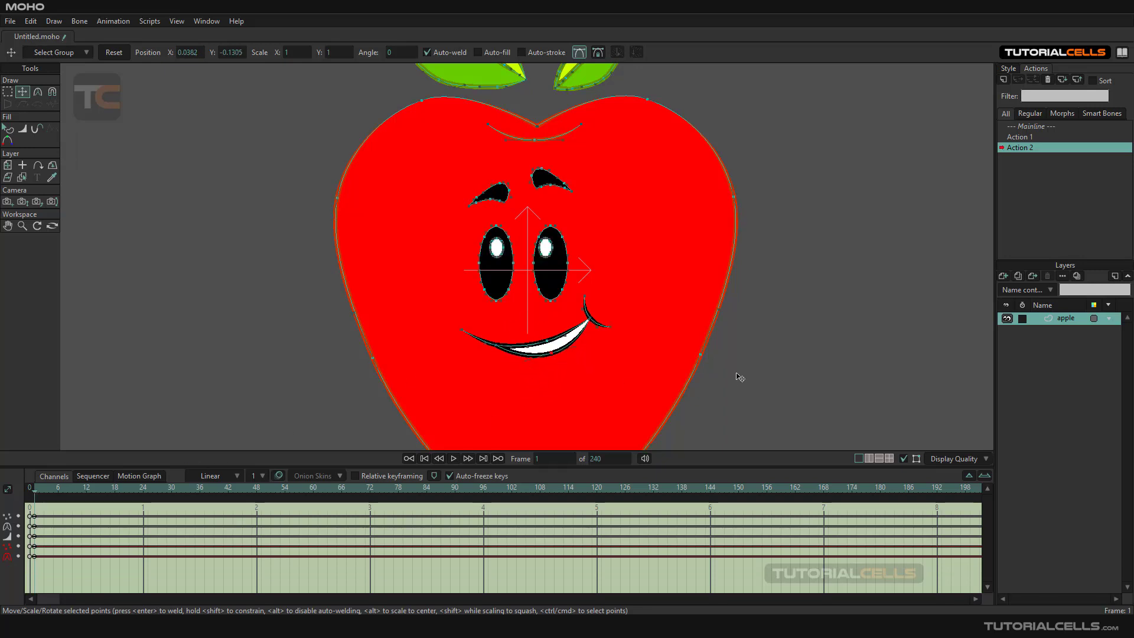
Create Action 3 and raise the middle point of the upper lip to about X 0.022, Y -0.082.
click(1003, 81)
click(569, 353)
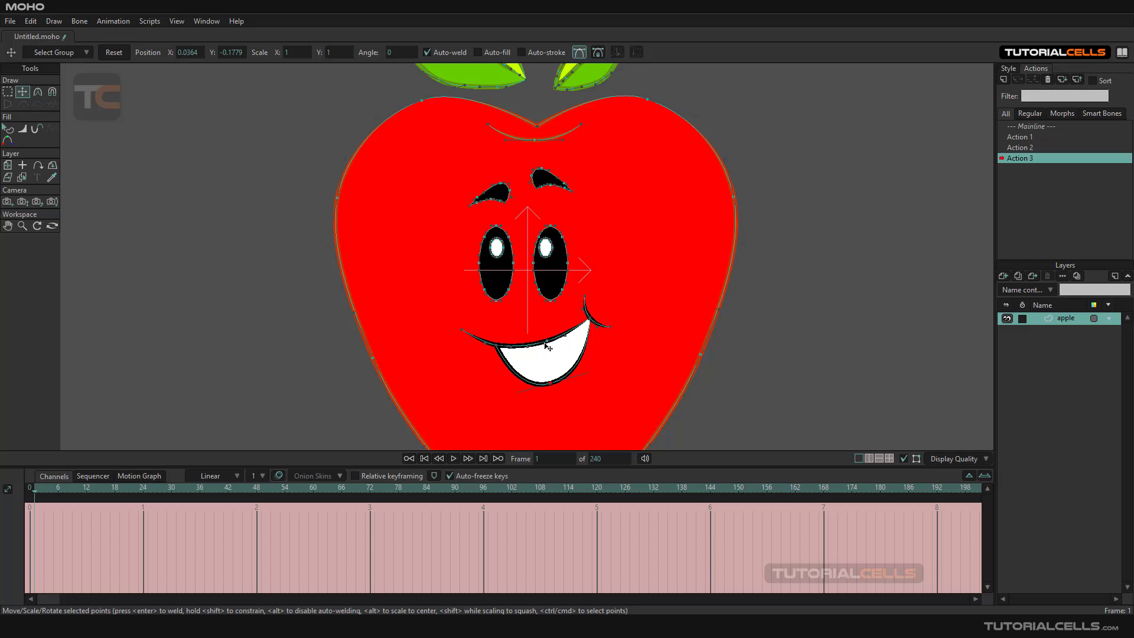
drag(549, 347, 548, 320)
scroll(550, 251, up, 3)
scroll(532, 154, down, 3)
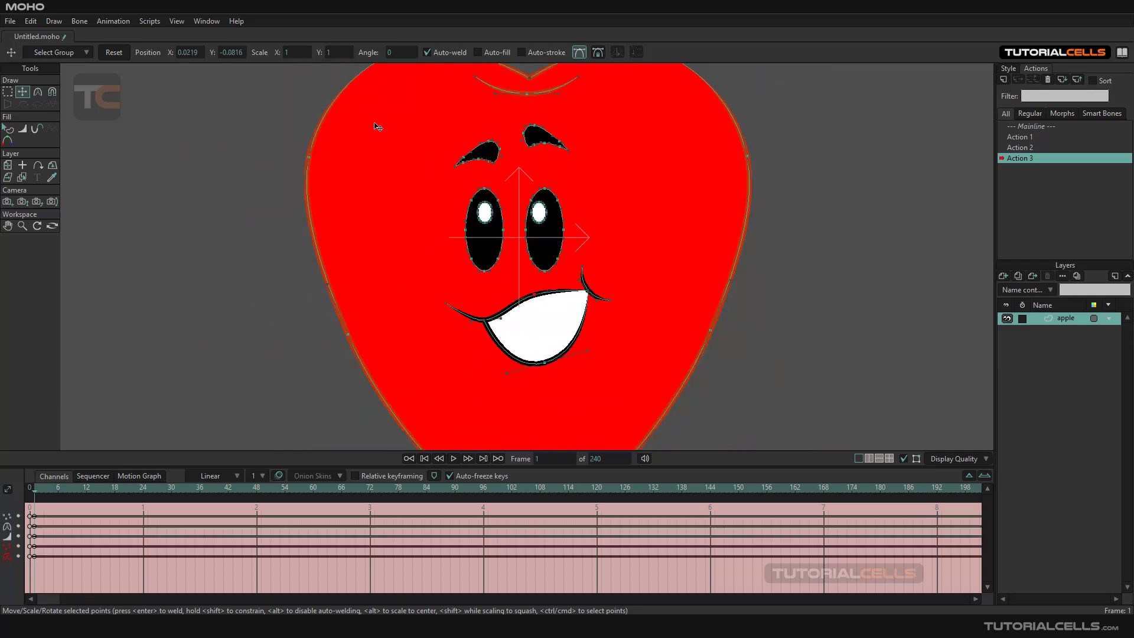
Select the apple's right-hand eyebrow and move it up and slightly outward in Action 3.
click(12, 93)
drag(512, 112, 603, 175)
click(22, 93)
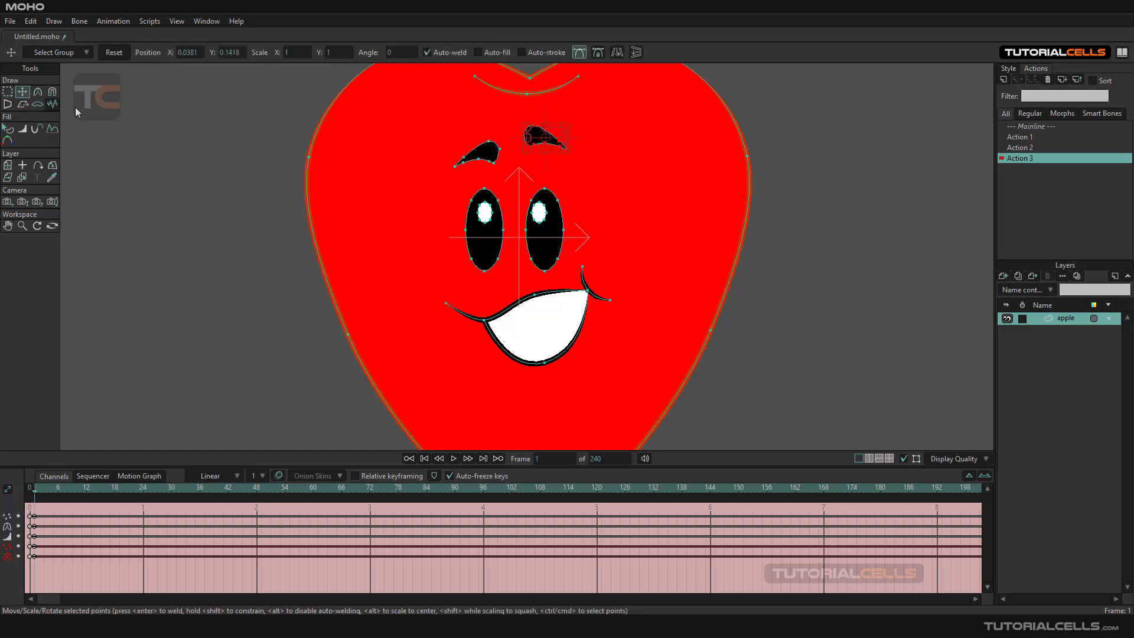
drag(540, 142, 551, 126)
Select the apple's left-hand eyebrow and raise it to about X -0.049, Y 0.174 in Action 3.
click(8, 92)
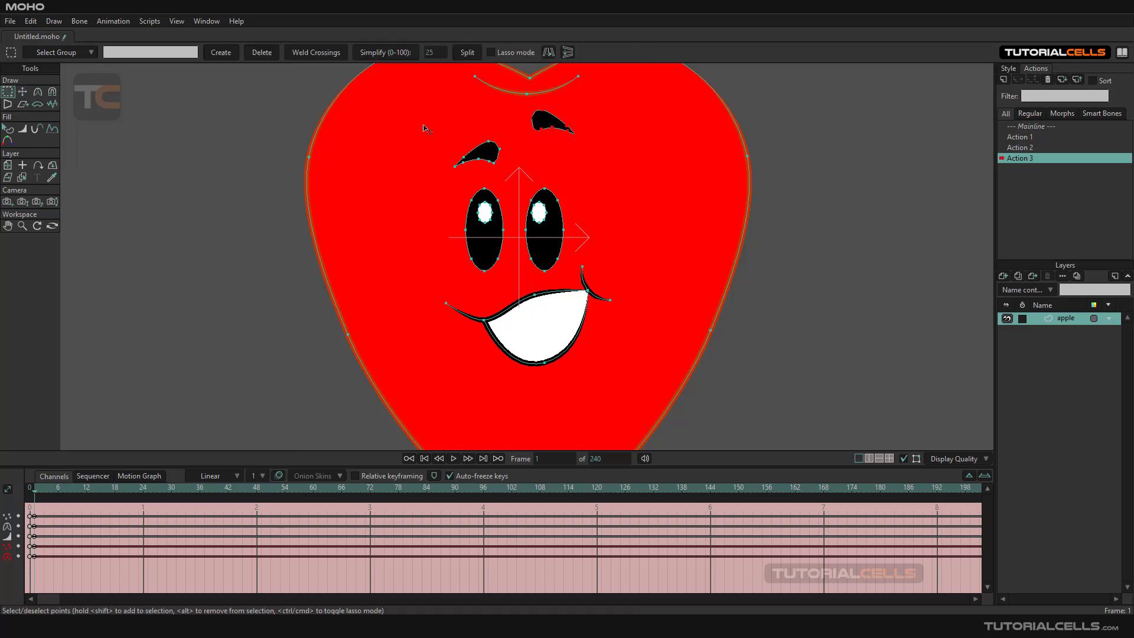
drag(439, 122, 507, 173)
click(23, 92)
drag(437, 152, 444, 113)
Compare the apple's facial expressions in Action 1, Action 2 and Action 3 with the whole apple in view.
scroll(523, 189, down, 3)
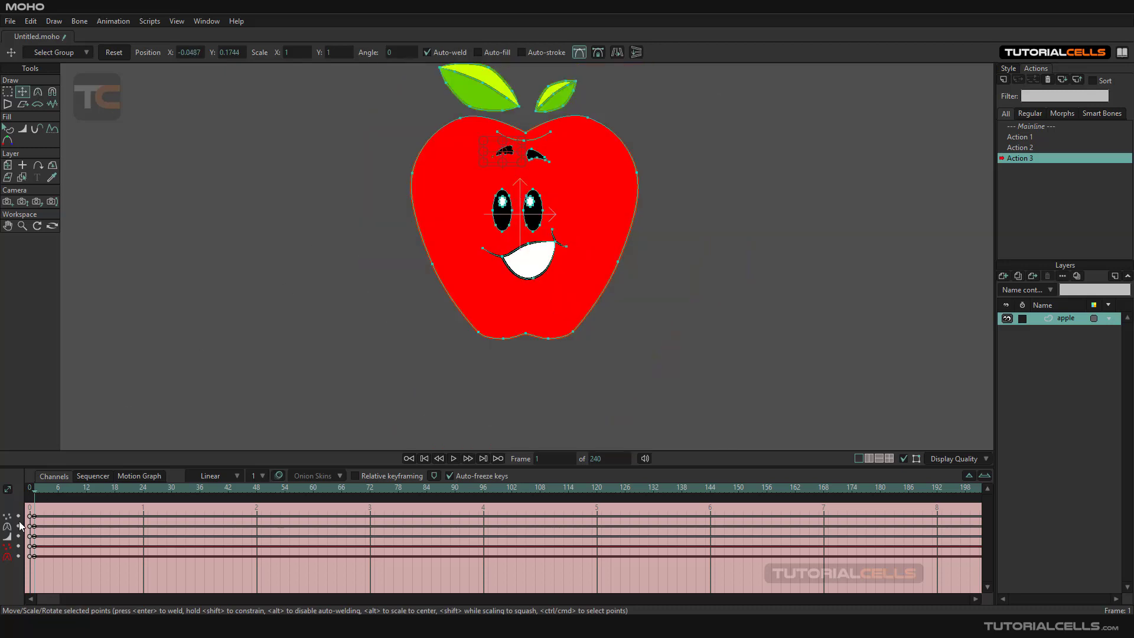
double_click(1011, 138)
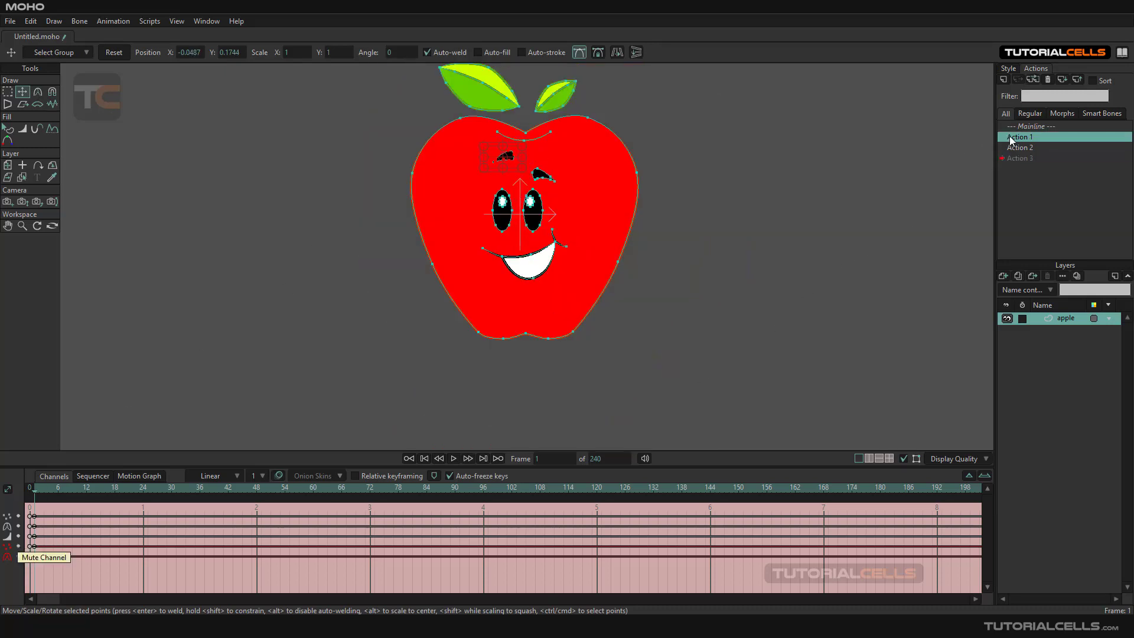
double_click(1011, 147)
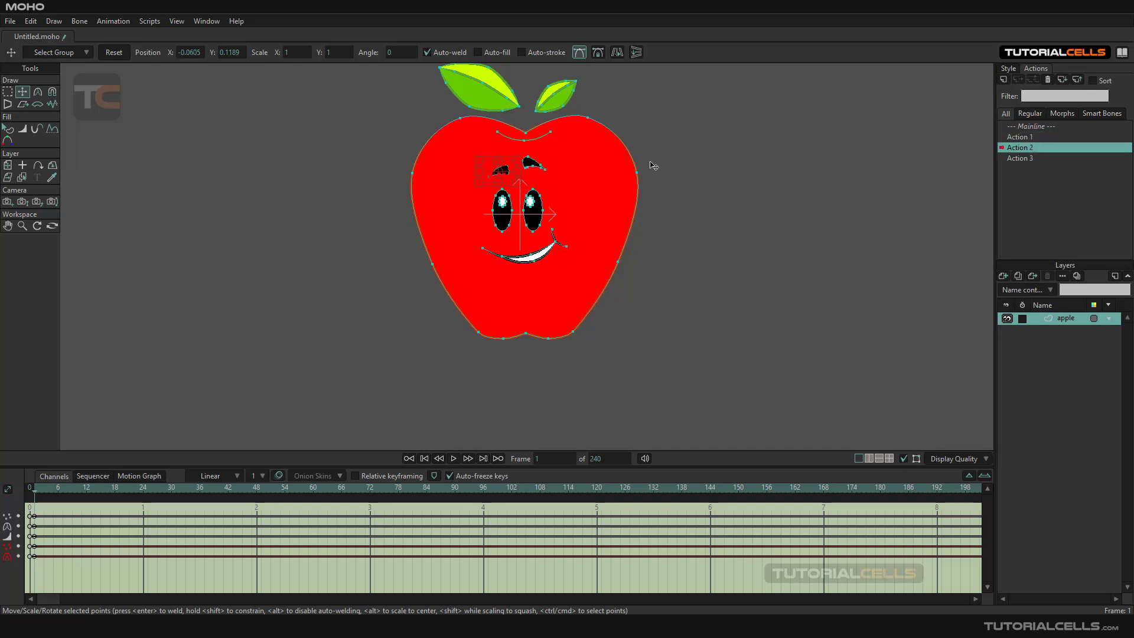
double_click(1023, 159)
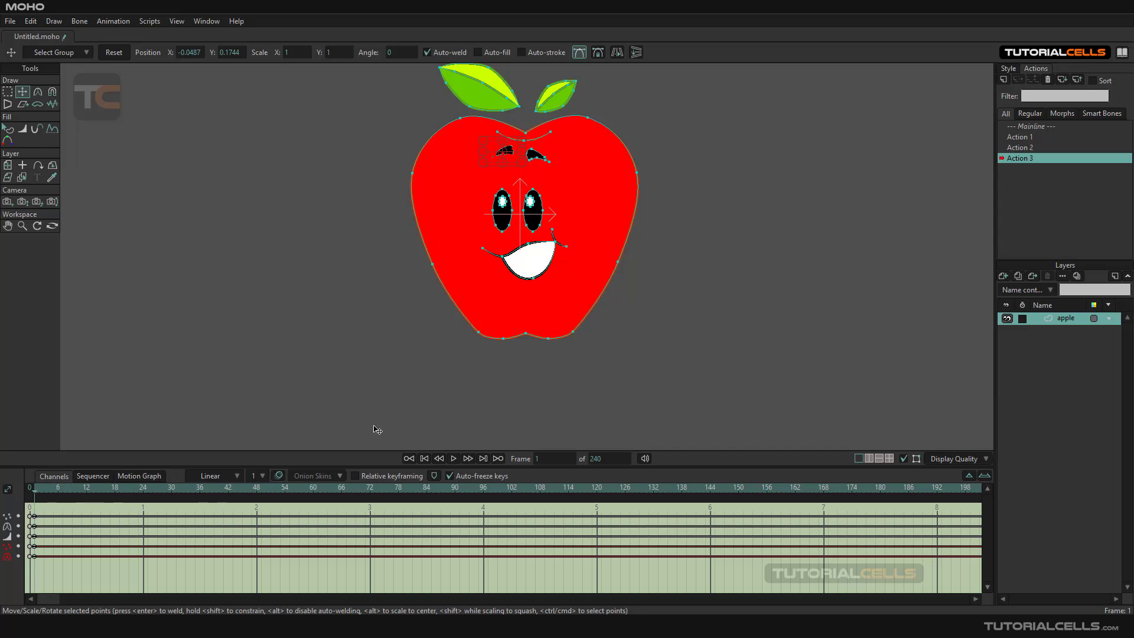
click(1020, 139)
click(1017, 158)
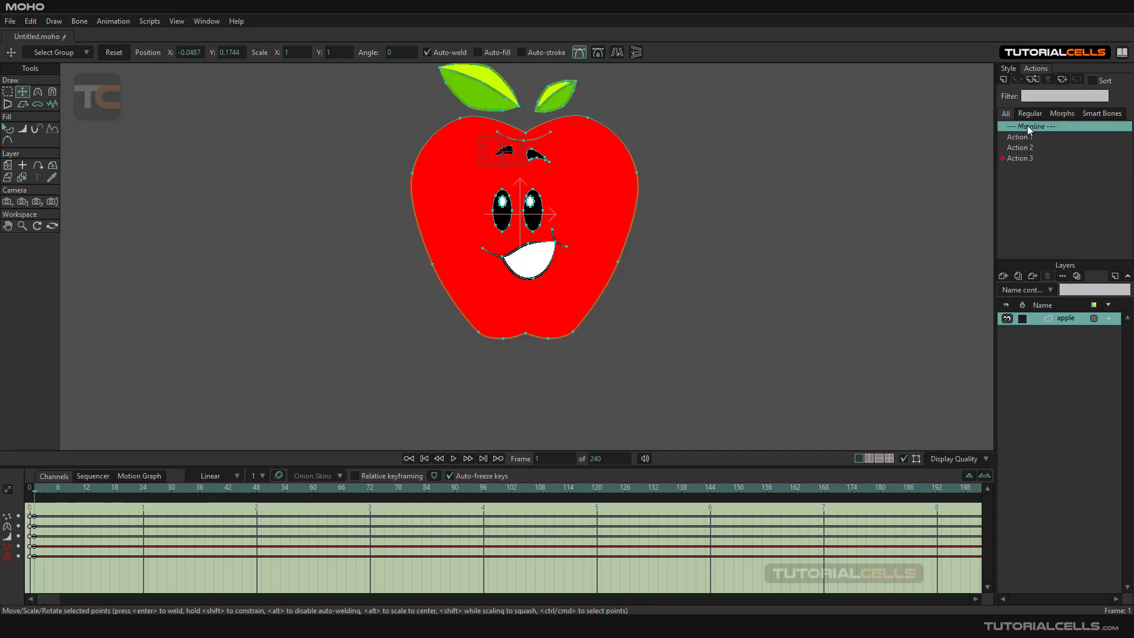
Return to the Mainline timeline and open the Blend Morphs window, placed clear of the apple.
double_click(1030, 126)
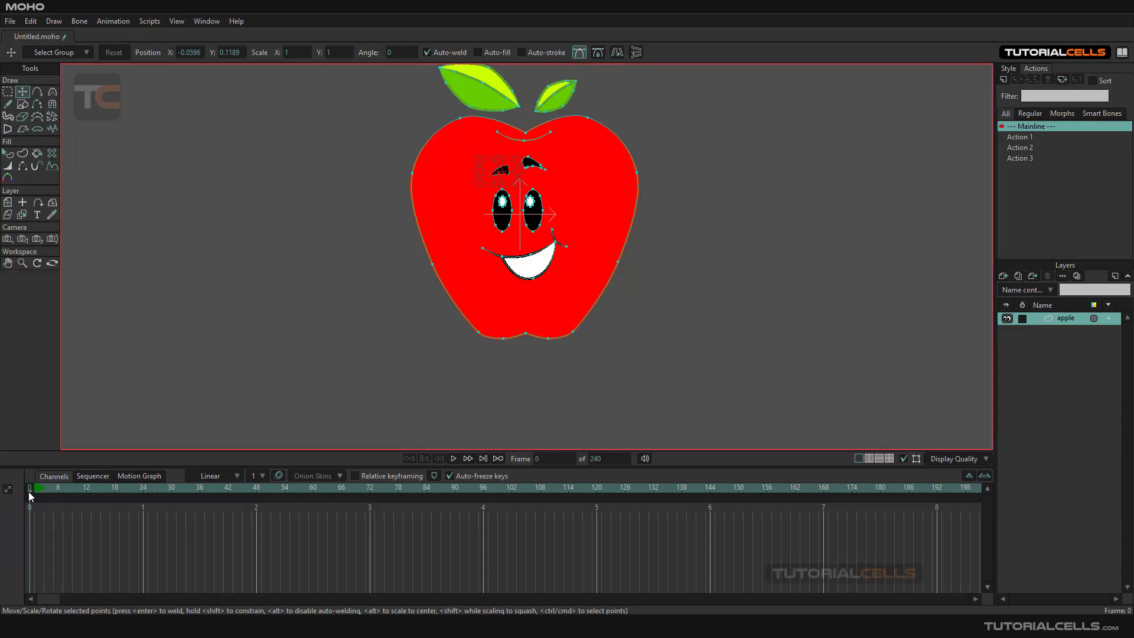
click(208, 21)
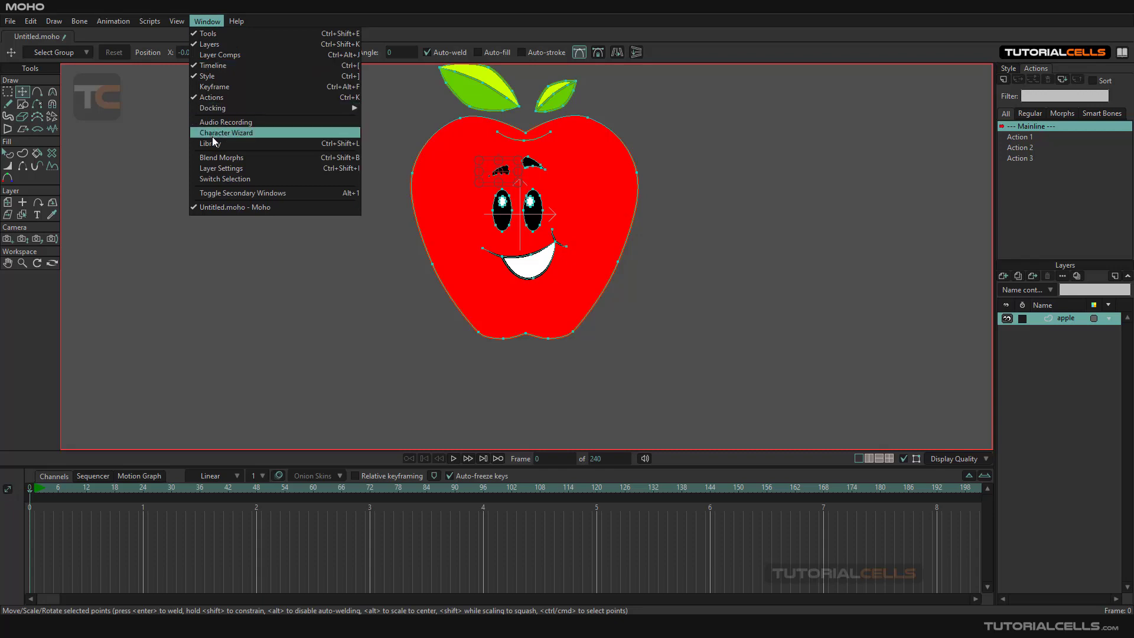
click(222, 157)
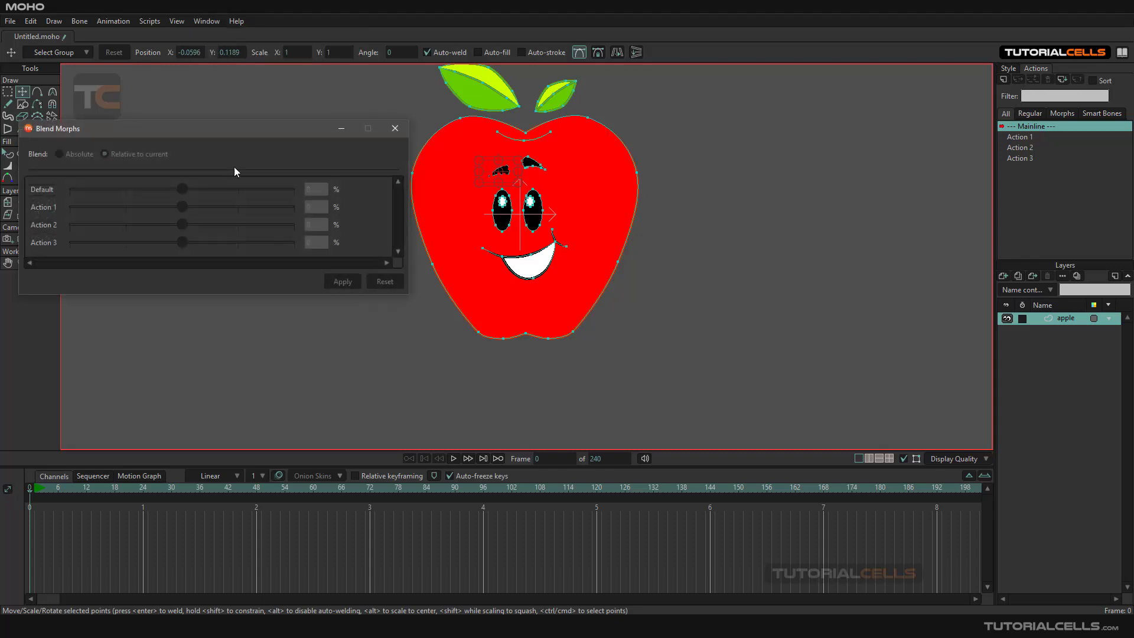
drag(224, 140, 840, 276)
At frame 1, apply a morph blend relative to current with Action 1 at 3%, Action 2 at 2% and Action 3 at 83%.
click(33, 496)
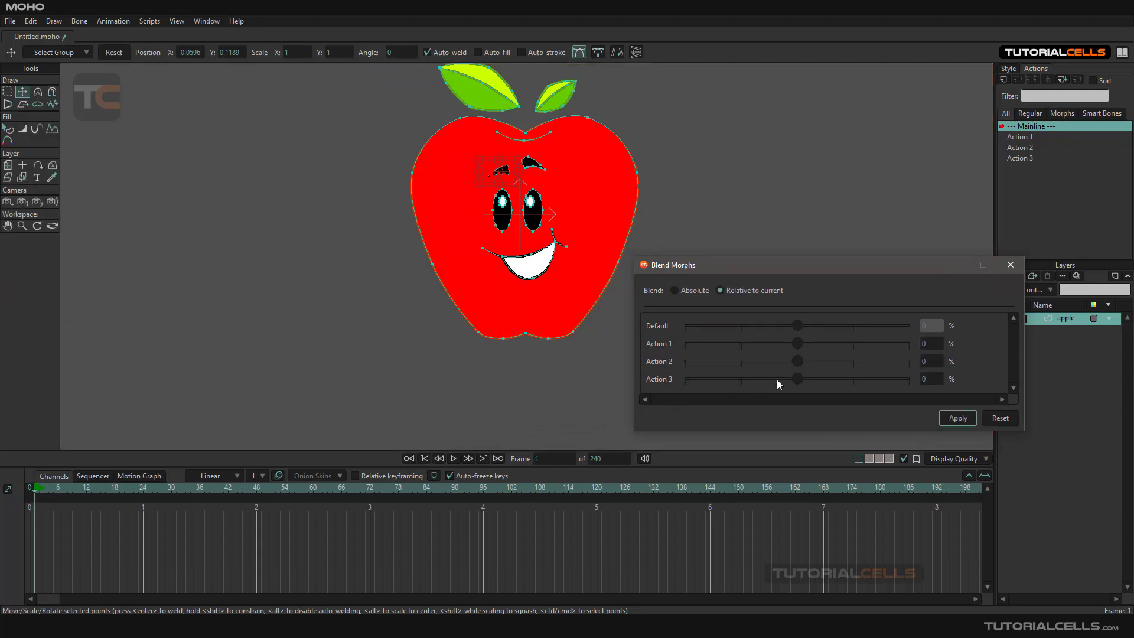
mouse_move(799, 349)
mouse_down()
mouse_move(909, 347)
mouse_move(713, 349)
mouse_move(856, 345)
mouse_move(748, 341)
mouse_move(798, 342)
mouse_move(834, 359)
mouse_move(771, 354)
mouse_move(912, 349)
mouse_move(664, 331)
mouse_move(800, 353)
mouse_up()
drag(798, 361, 844, 381)
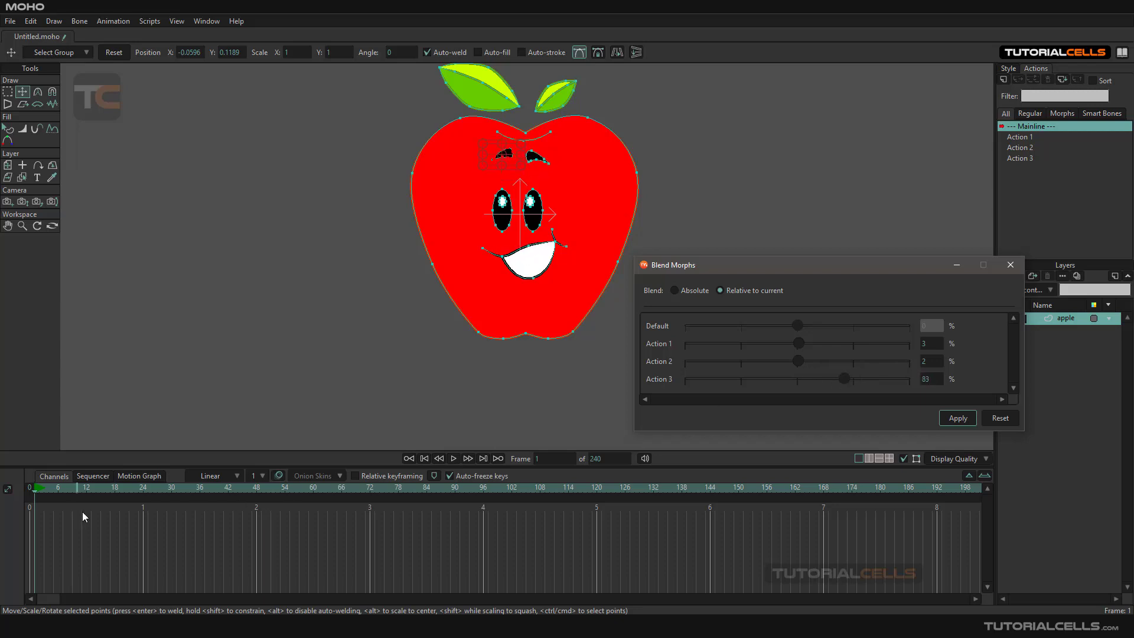
click(958, 417)
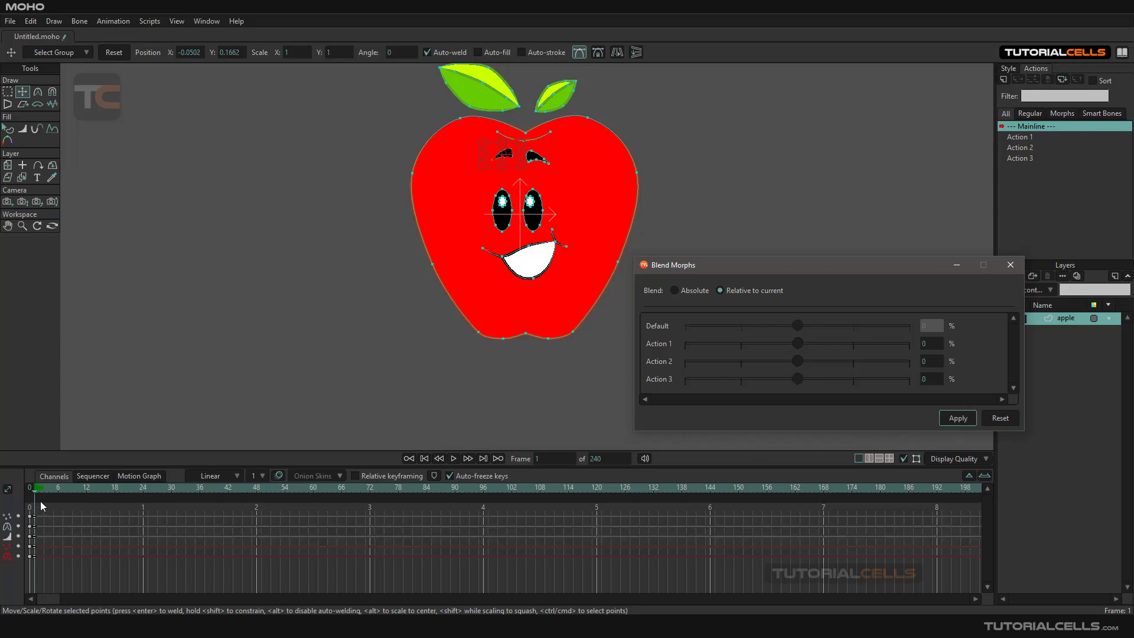
At frame 14, apply a morph blend with Action 1 at -82%, Action 2 at 73% and Action 3 at -43%, and return to frame 0.
drag(37, 494, 96, 494)
drag(796, 345, 821, 365)
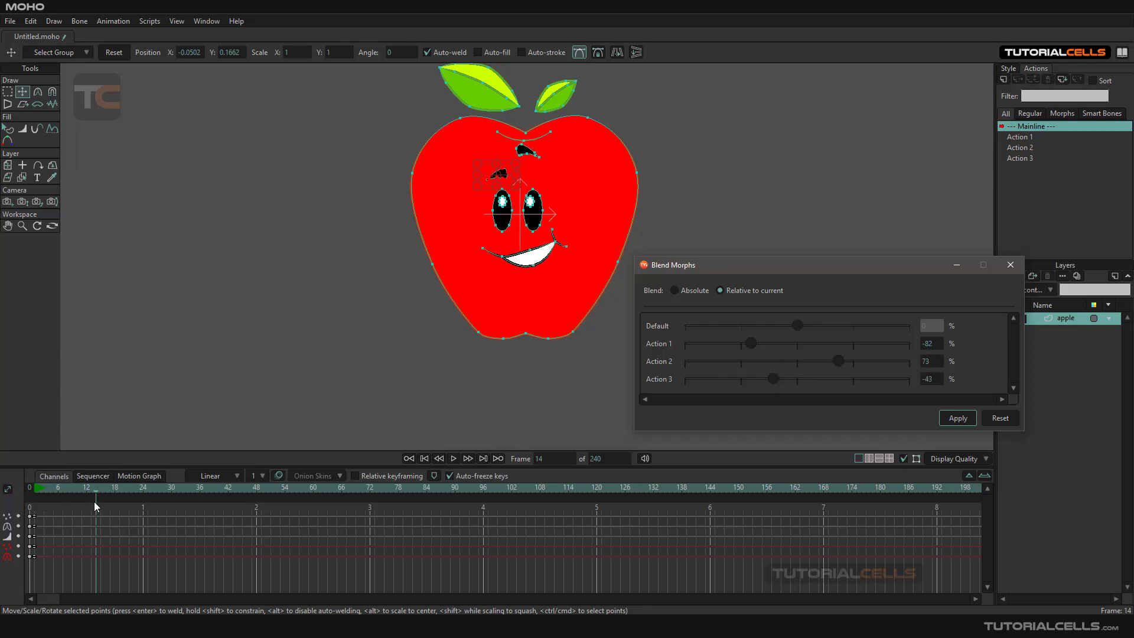
click(950, 421)
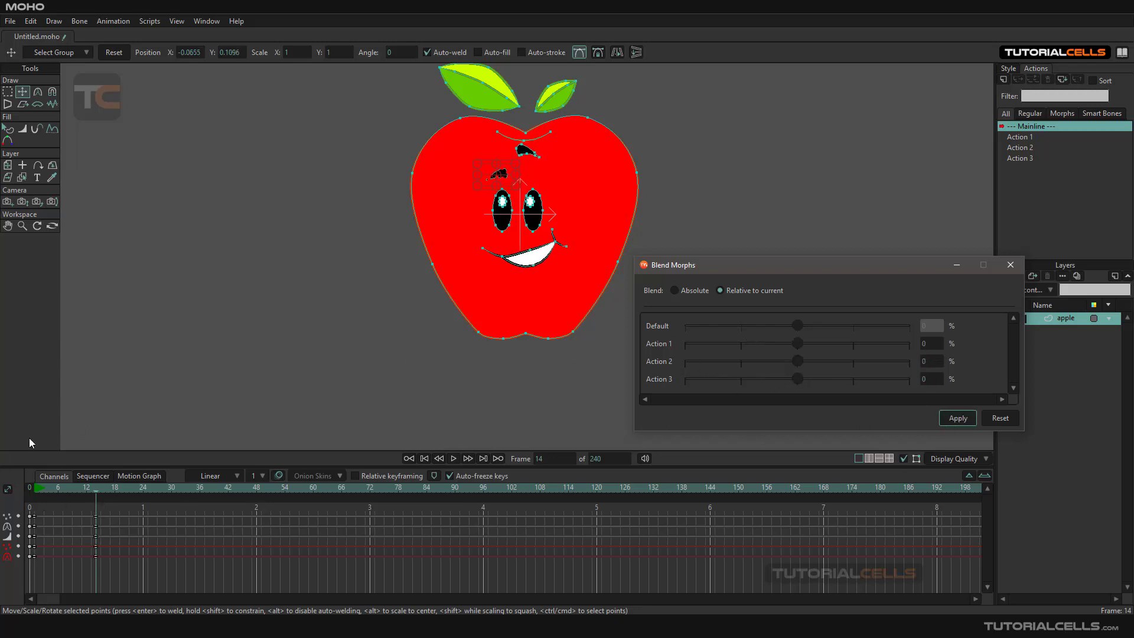
click(101, 487)
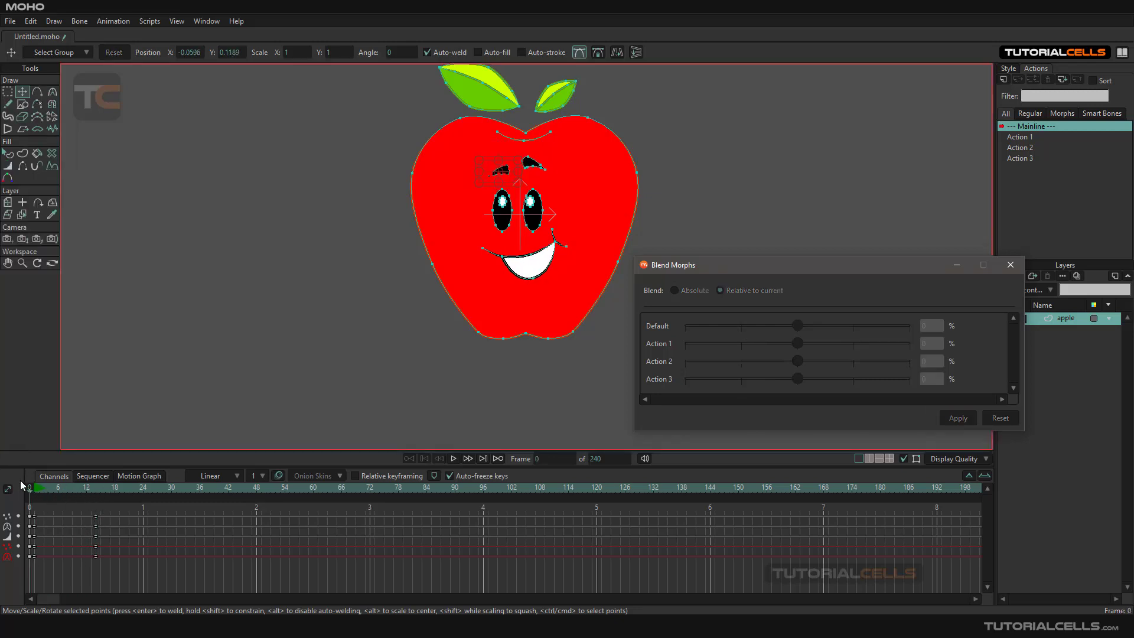
At frame 24, reset the morph blend sliders, switch the blend mode to Absolute and try the Action 1 slider.
drag(101, 485, 36, 479)
click(143, 486)
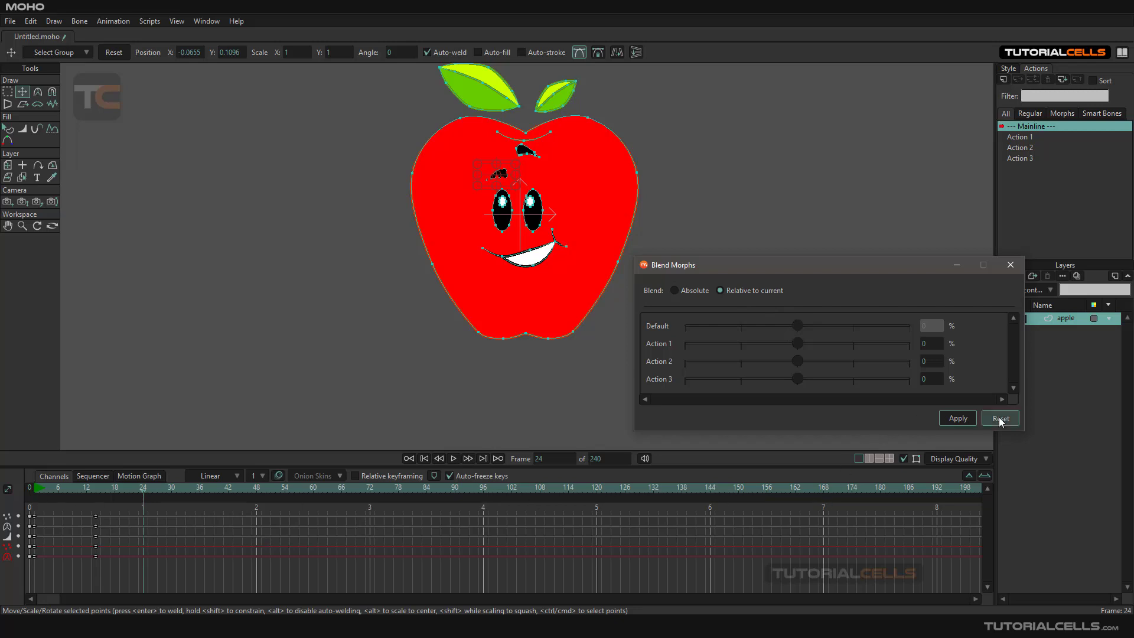
click(687, 292)
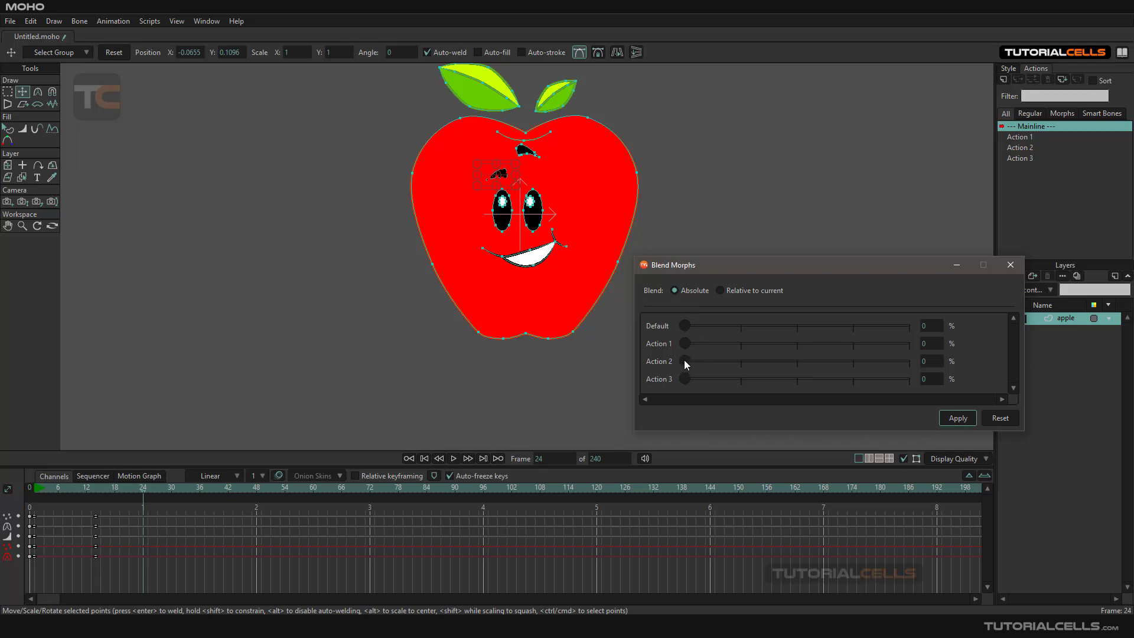
drag(686, 343, 594, 332)
Delete all the morph keyframes from the Mainline timeline and go to frame 1.
drag(122, 570, 23, 506)
key(Delete)
click(34, 489)
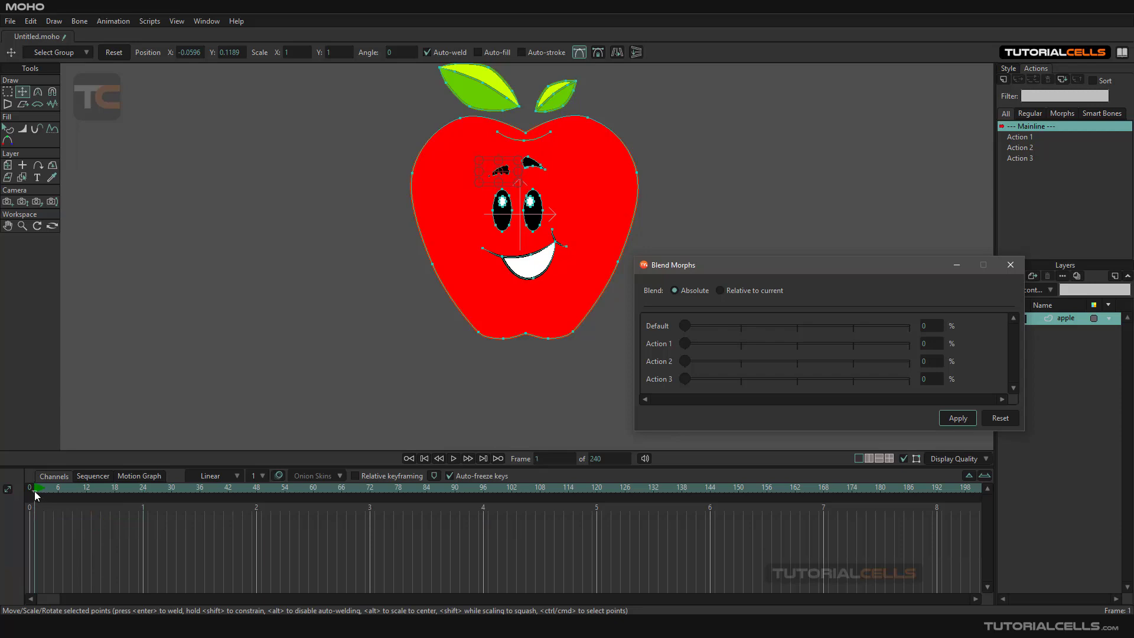
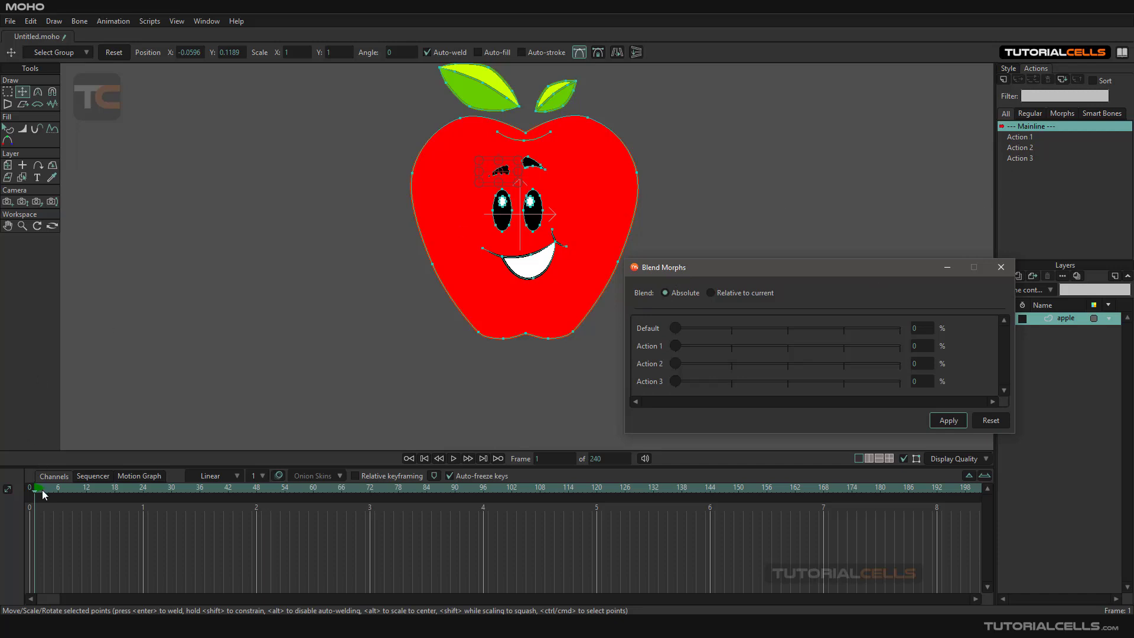
Reset the morph blend sliders at frame 1 and close the Blend Morphs window.
drag(33, 490, 48, 490)
click(30, 523)
click(51, 516)
click(34, 509)
drag(758, 270, 758, 266)
click(994, 417)
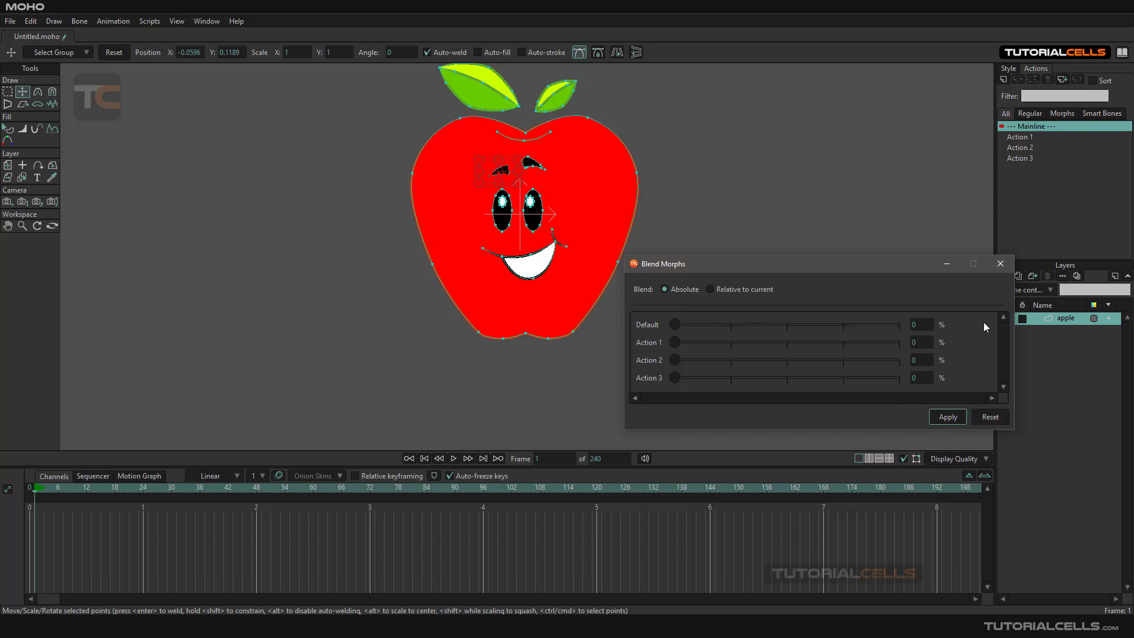
click(1002, 265)
Activate Action 1 and look through the All, Smart Bones and Morphs action categories, ending on Morphs.
scroll(555, 295, up, 4)
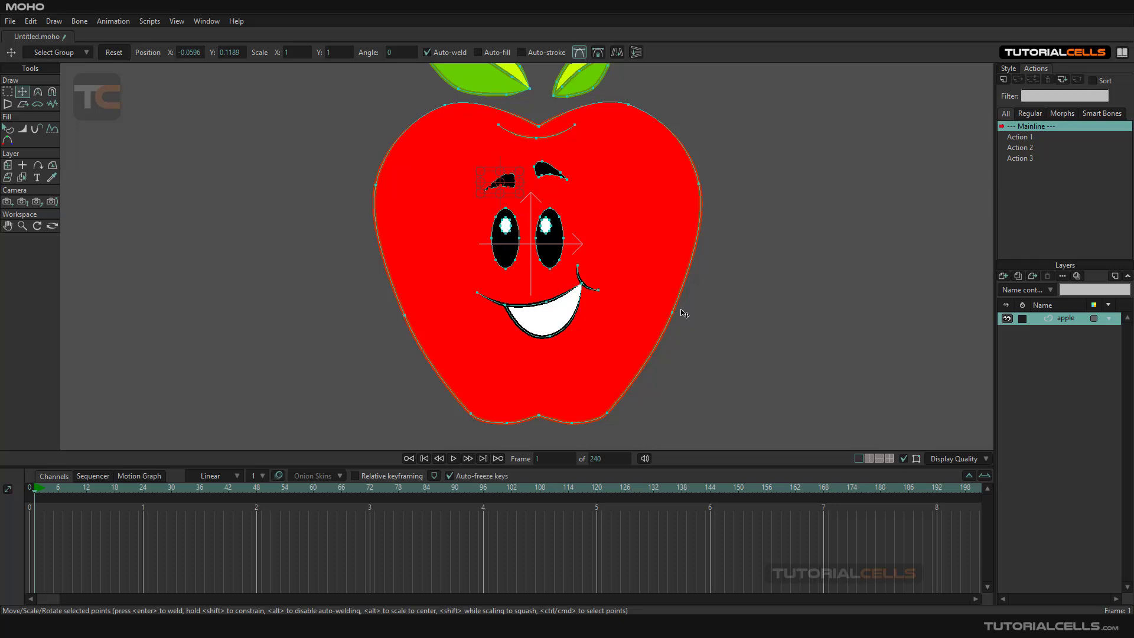
double_click(1023, 138)
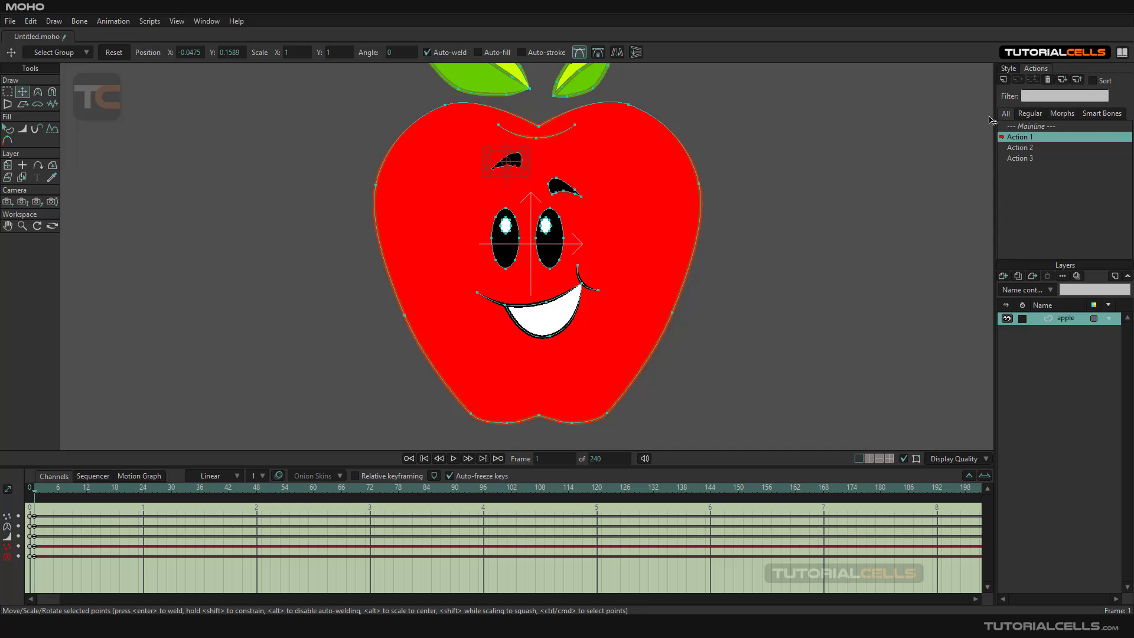
click(1060, 117)
click(1006, 116)
click(1088, 119)
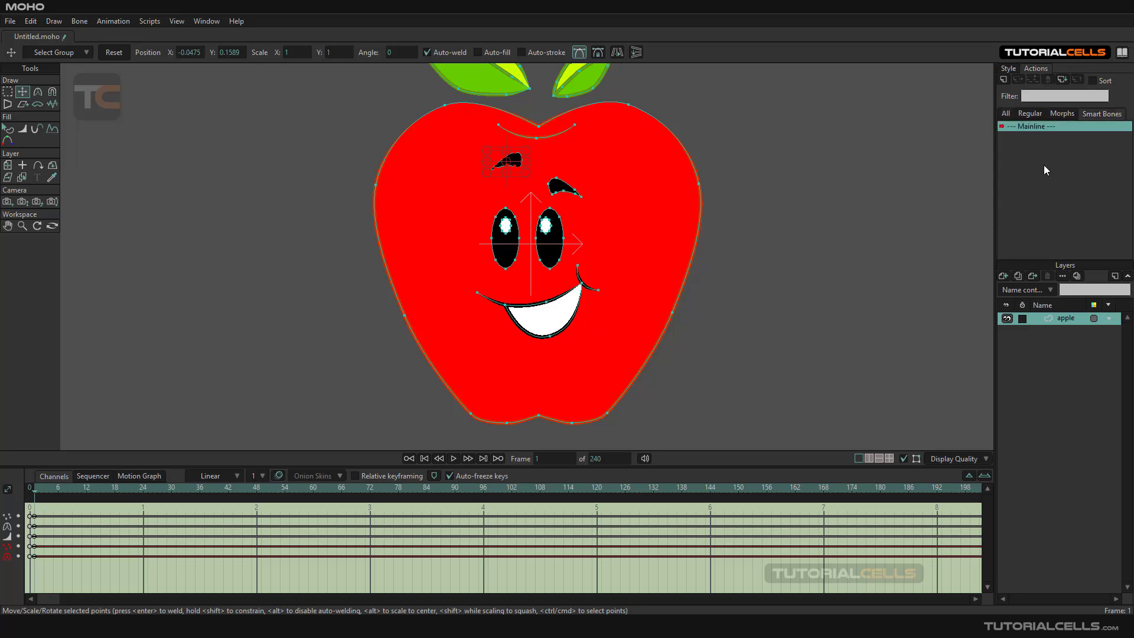
click(1056, 113)
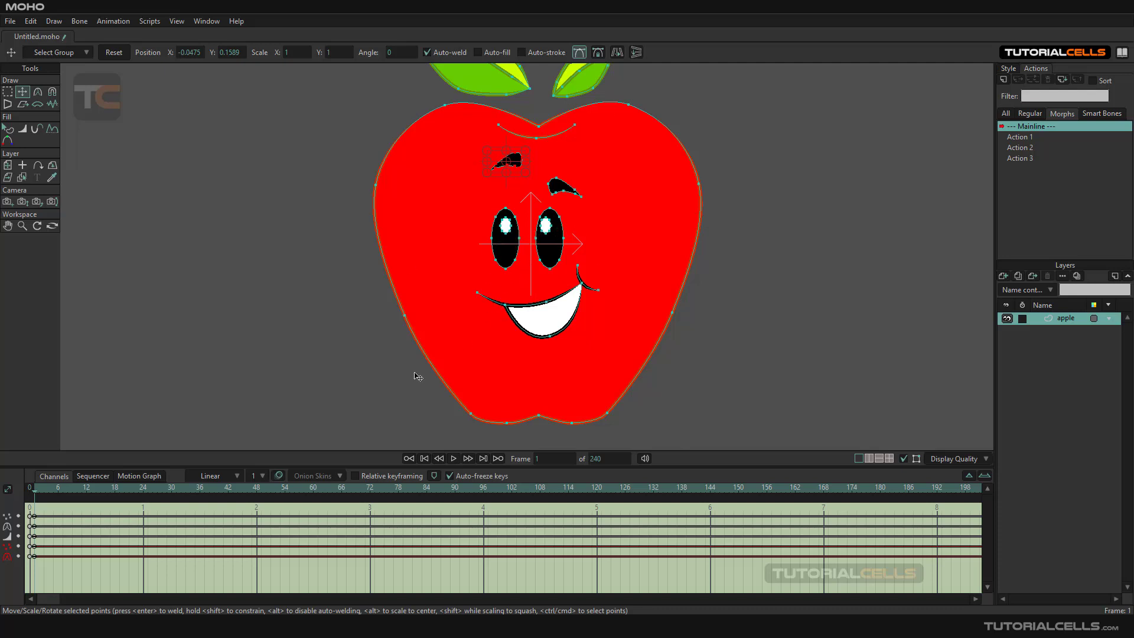
View Action 1 from the Morphs category and return to the Mainline timeline.
click(67, 549)
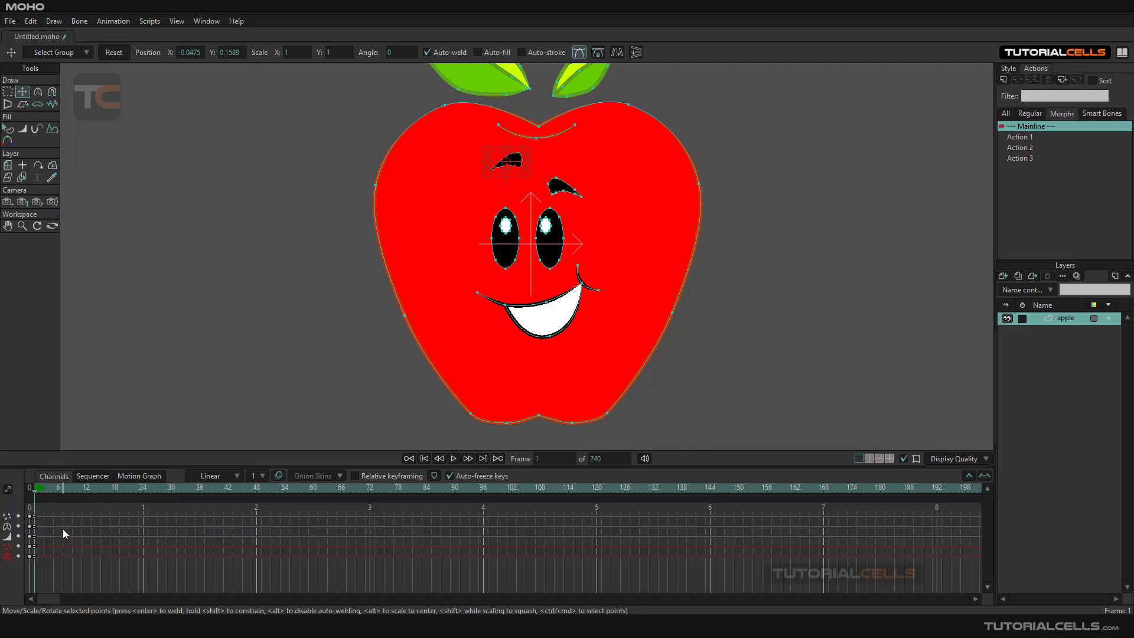
click(1012, 139)
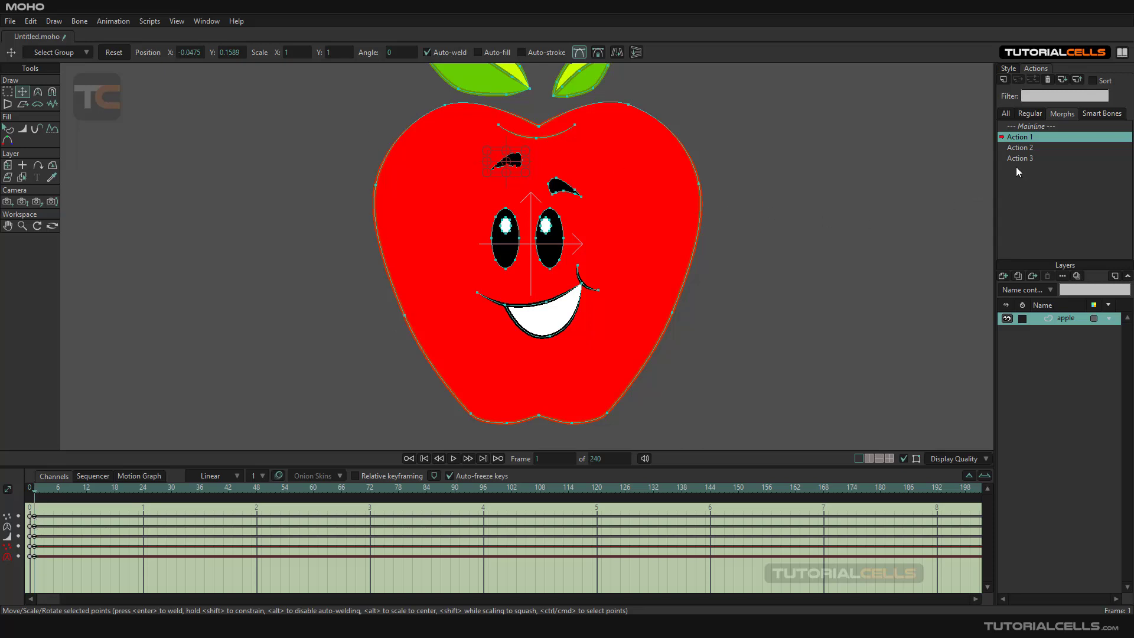
click(1027, 128)
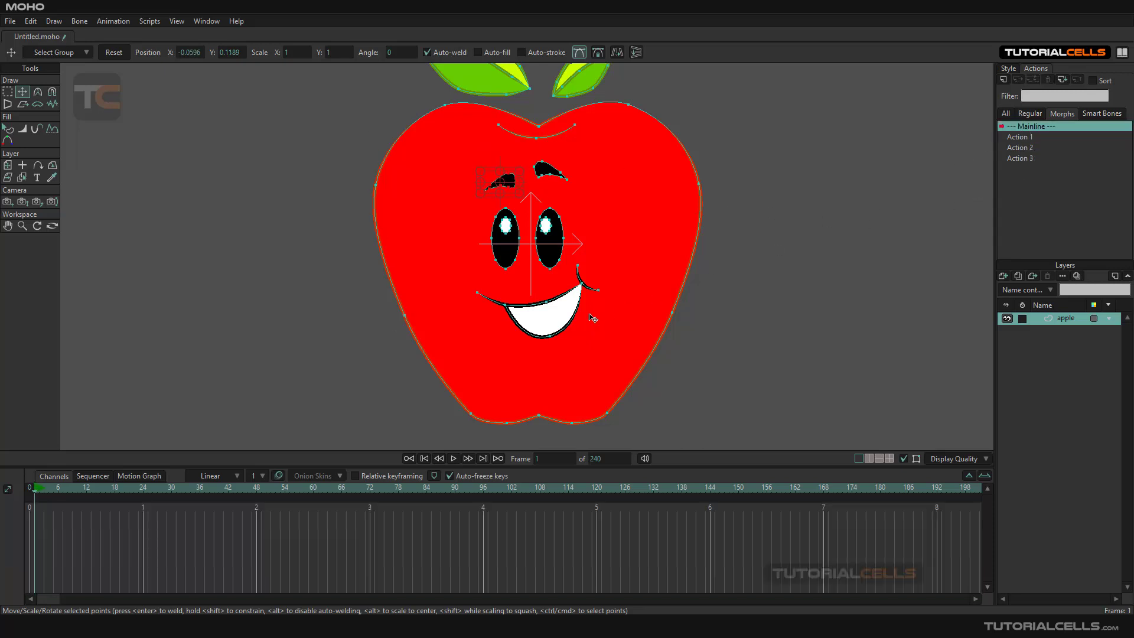
Reopen the Blend Morphs window, compare its availability at frame 0 and frame 1, and close it.
click(207, 22)
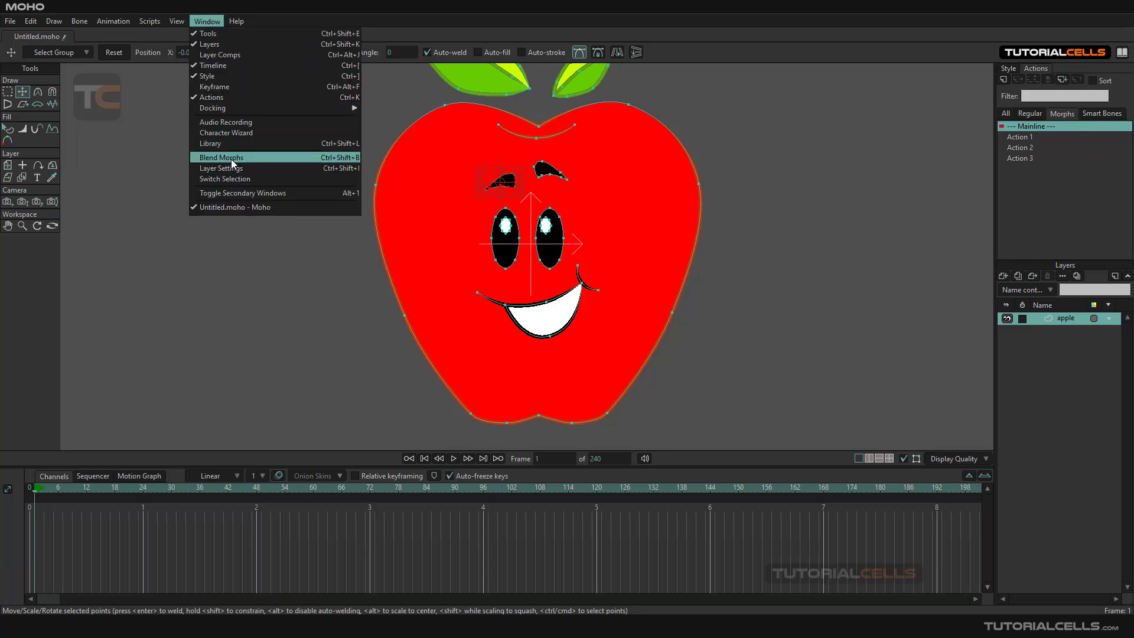
click(232, 159)
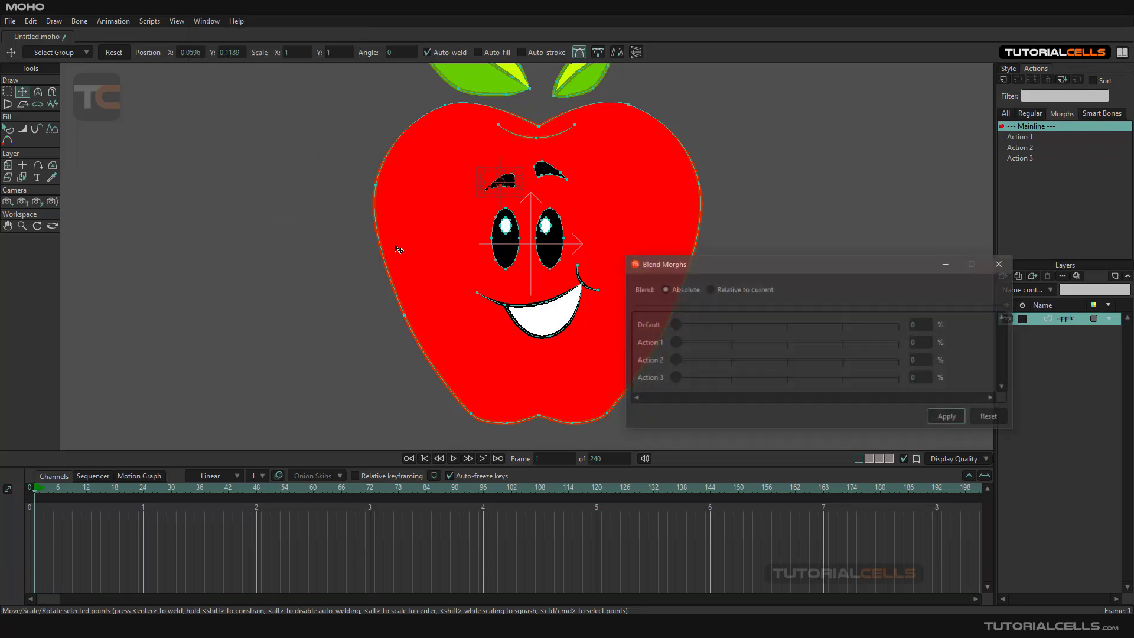
click(34, 493)
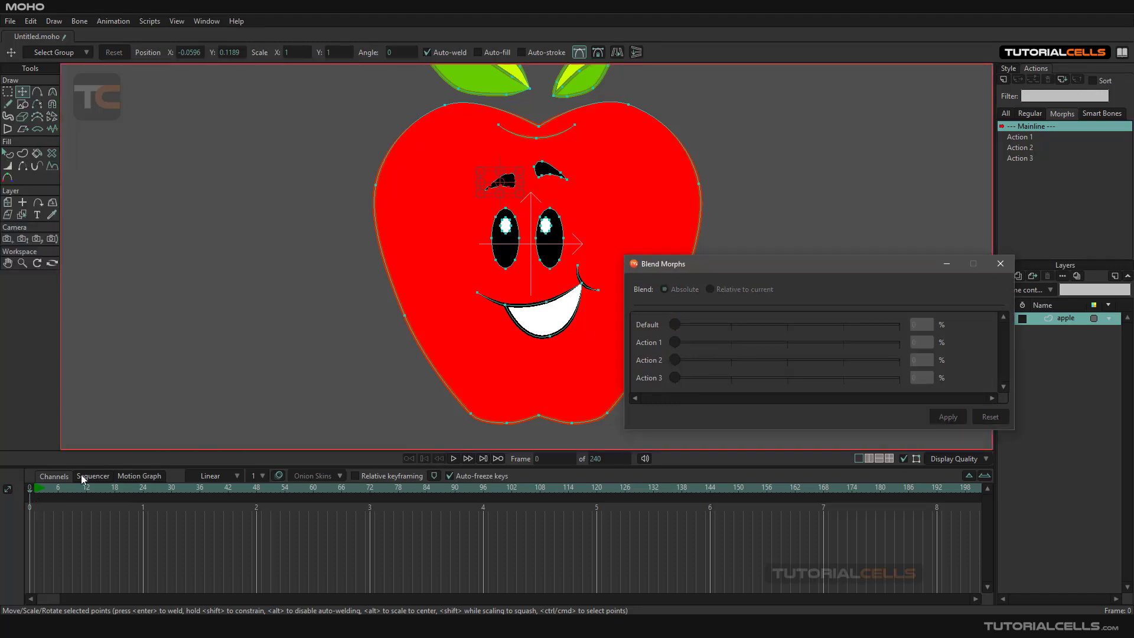
click(33, 492)
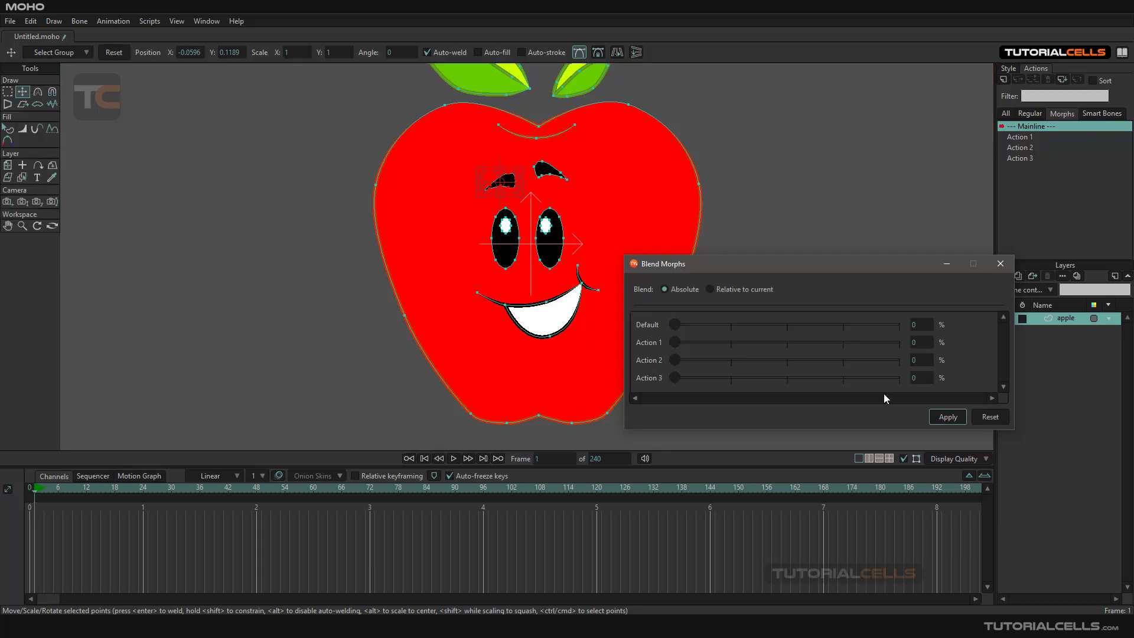
click(1000, 264)
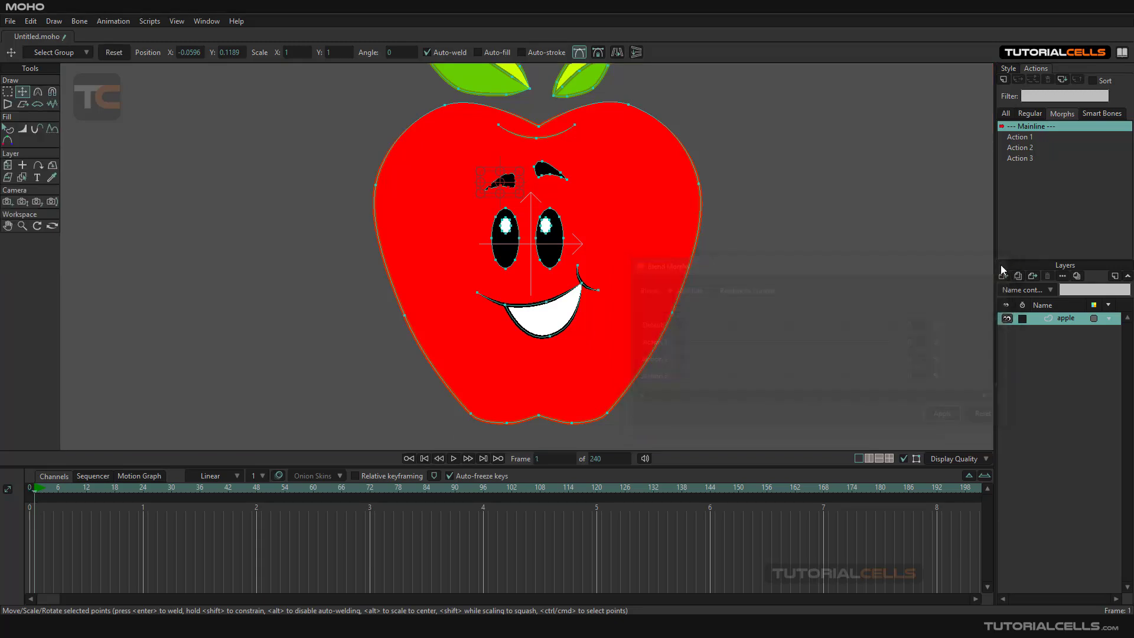
scroll(428, 167, down, 3)
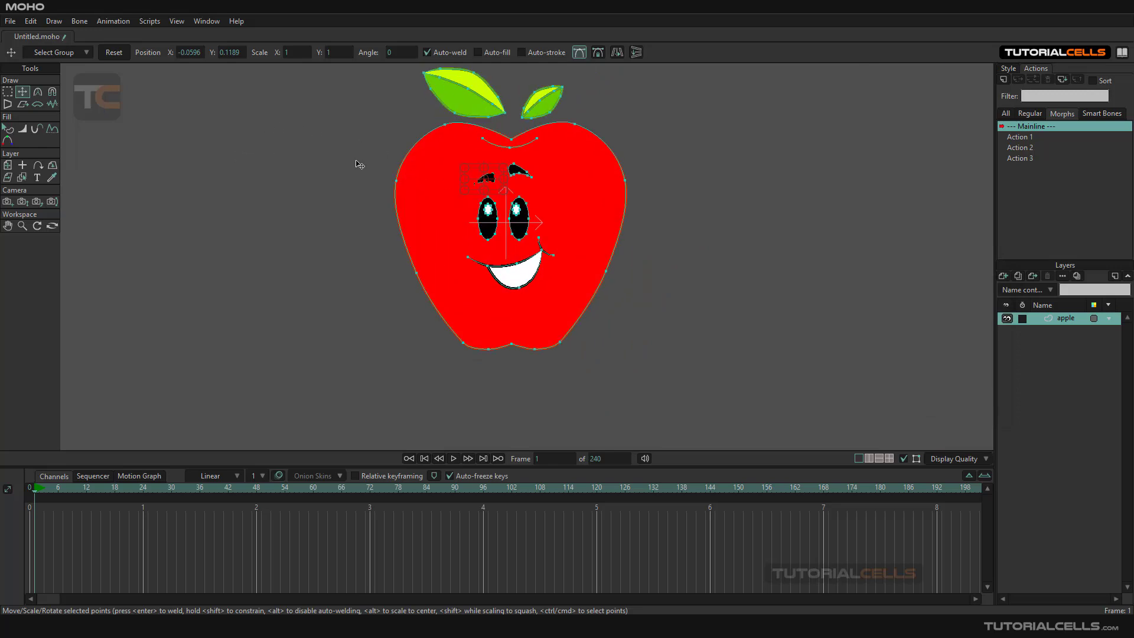
scroll(358, 165, up, 3)
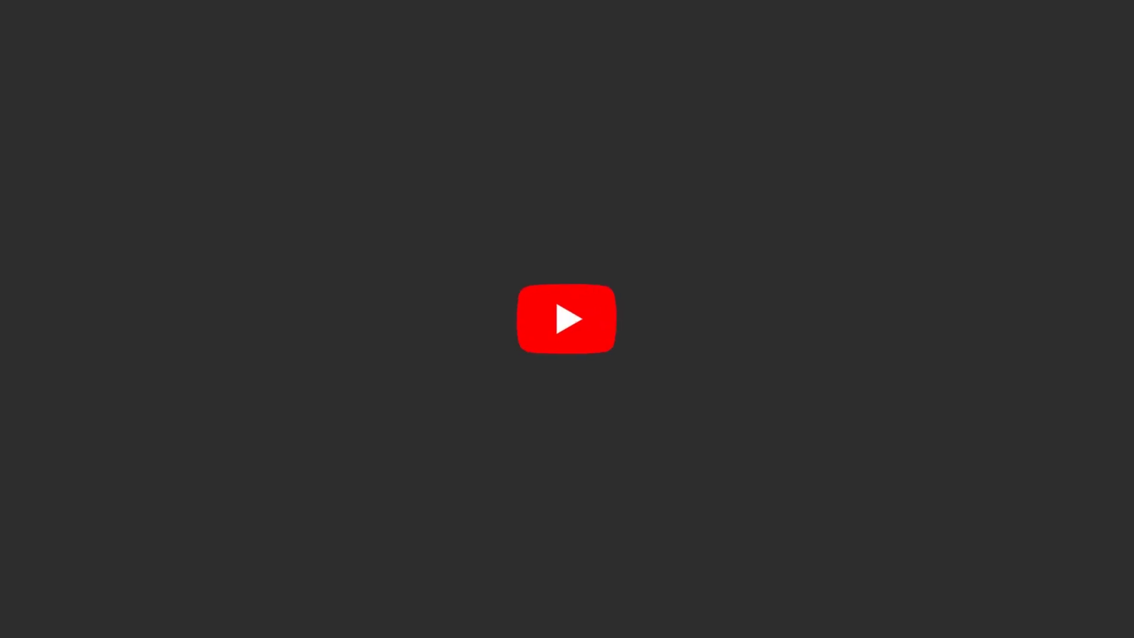